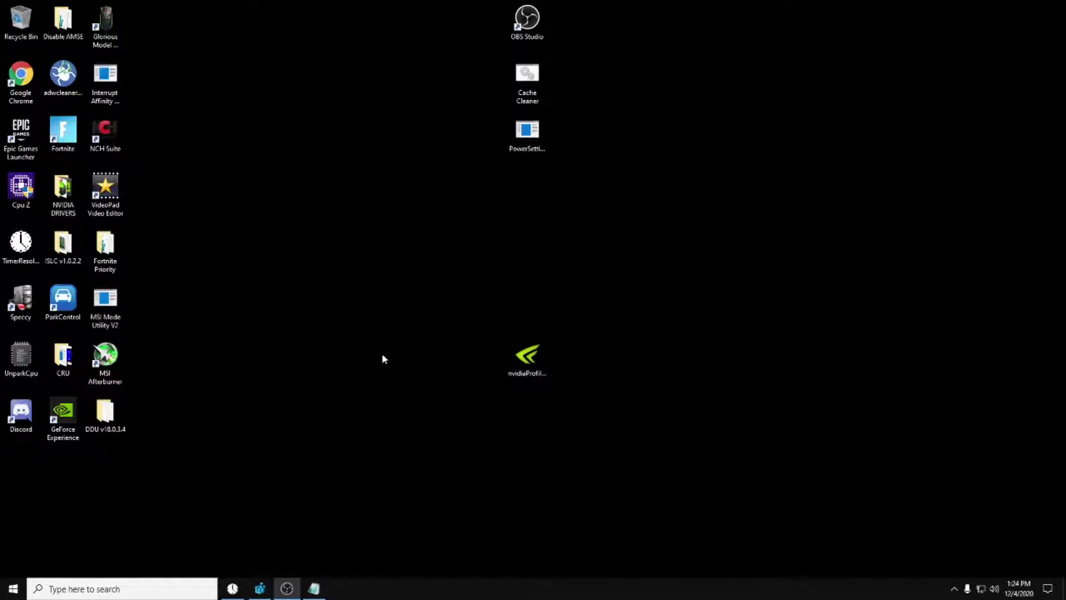
Step: Launch services.msc from Start search and bring up the SERVICES DISABLE notes
{"action": "left_click", "coordinate": [133, 589]}
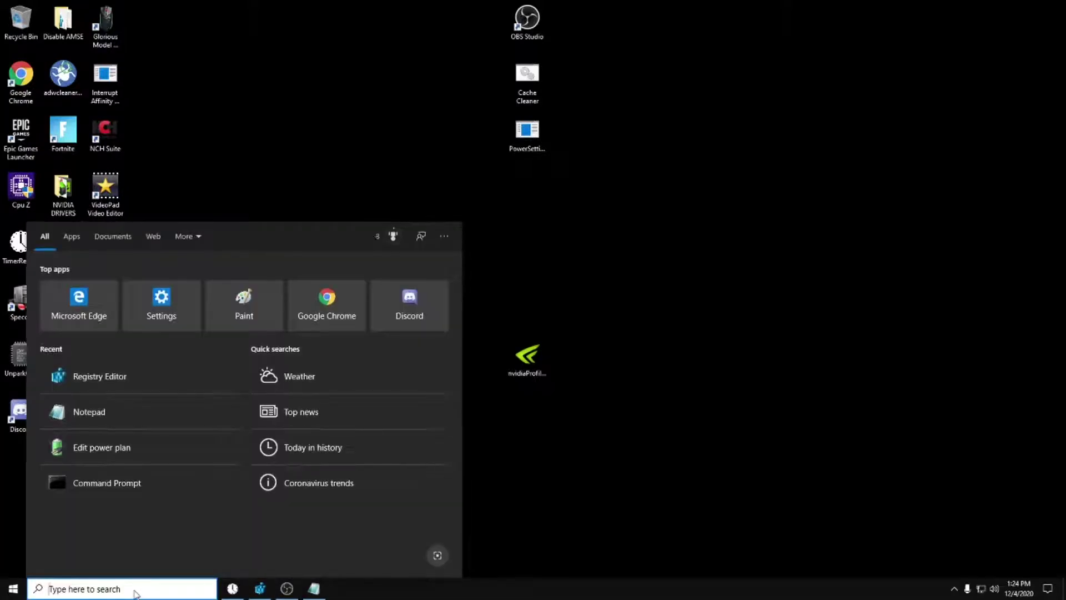
{"action": "type", "text": "SER"}
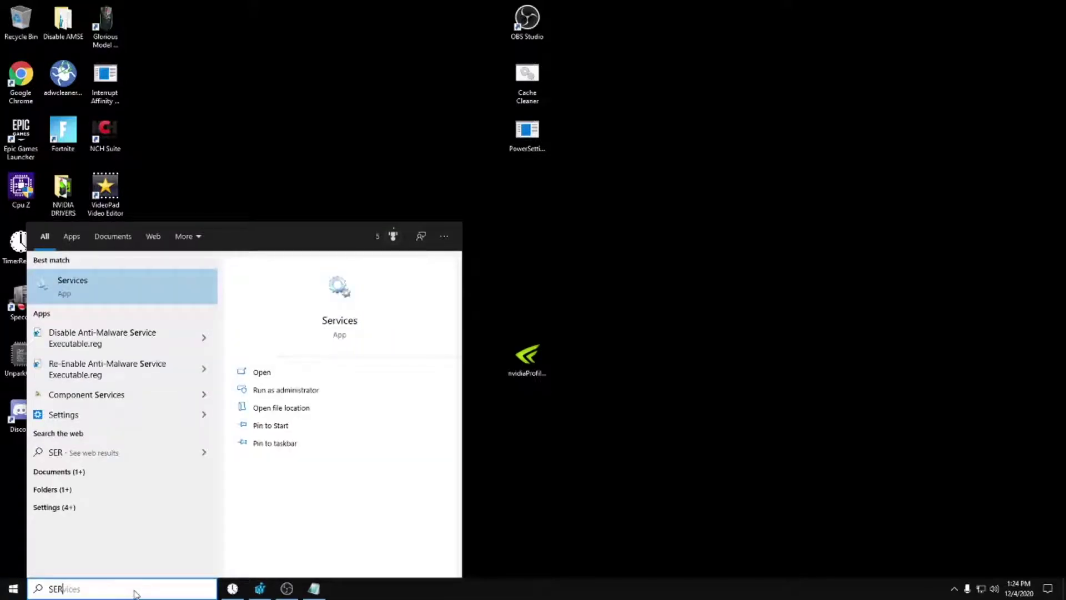
{"action": "type", "text": "VICES.MS"}
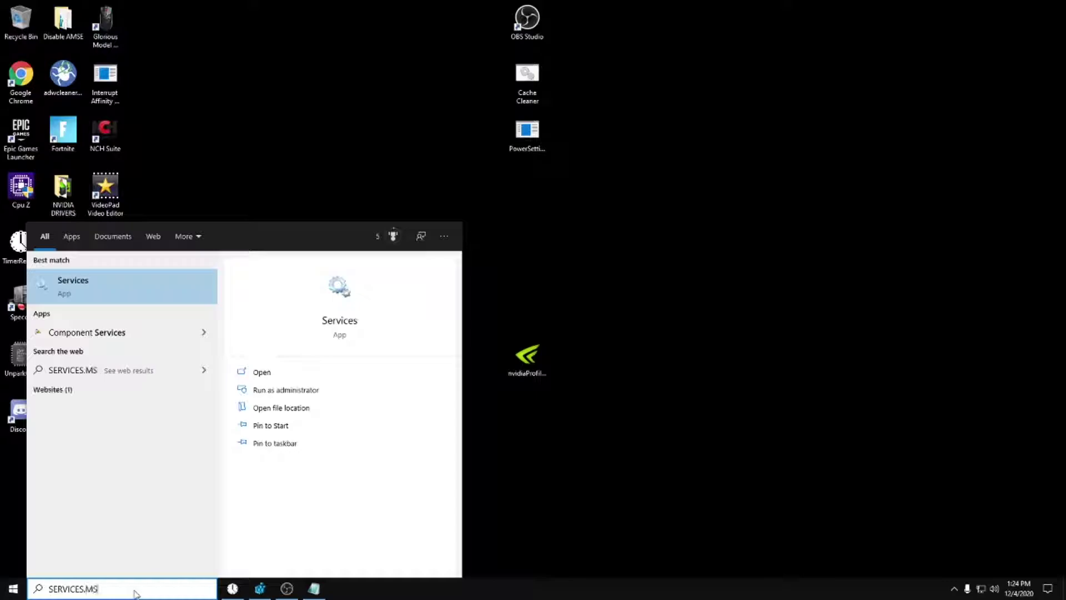
{"action": "type", "text": "C"}
{"action": "key", "text": "Return"}
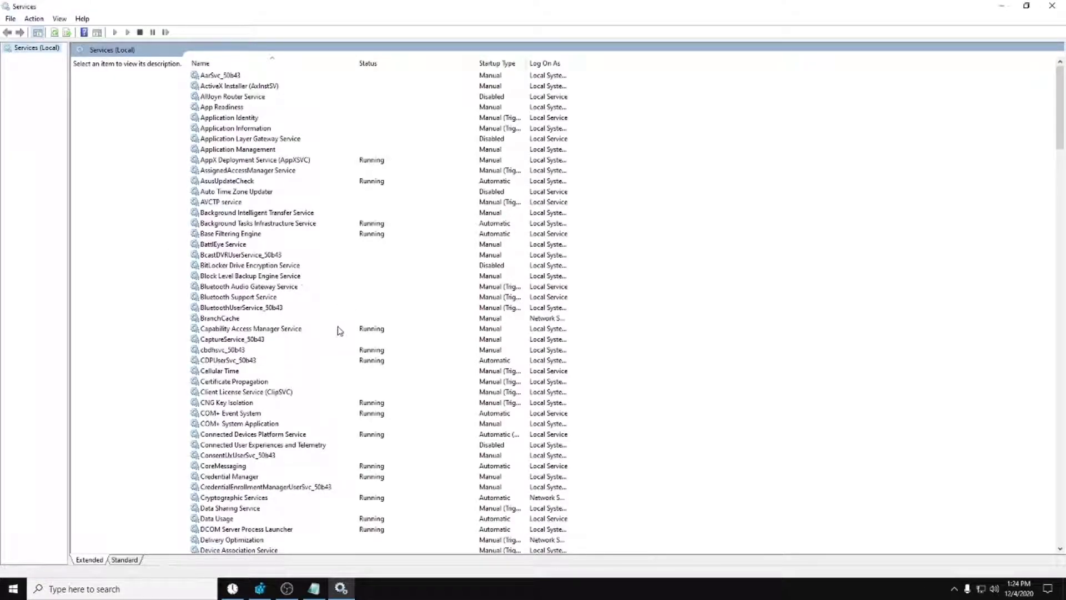
{"action": "mouse_move", "coordinate": [1060, 108]}
{"action": "left_mouse_down"}
{"action": "mouse_move", "coordinate": [1063, 254]}
{"action": "mouse_move", "coordinate": [1062, 83]}
{"action": "left_mouse_up"}
{"action": "left_click", "coordinate": [314, 589]}
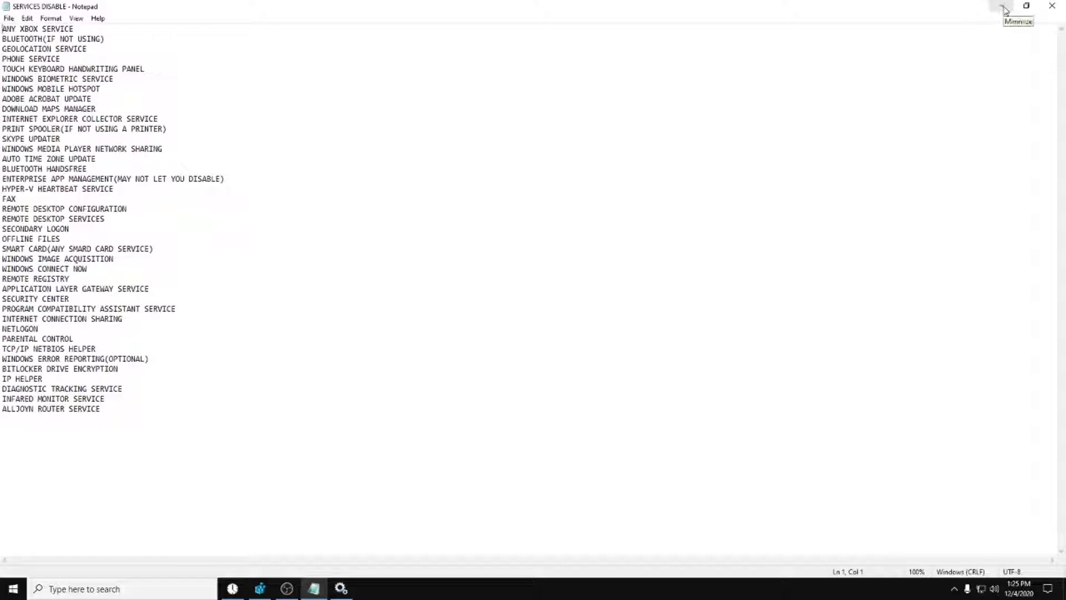
Step: Minimize the SERVICES DISABLE notes to reveal the Services console
{"action": "left_click", "coordinate": [1004, 8]}
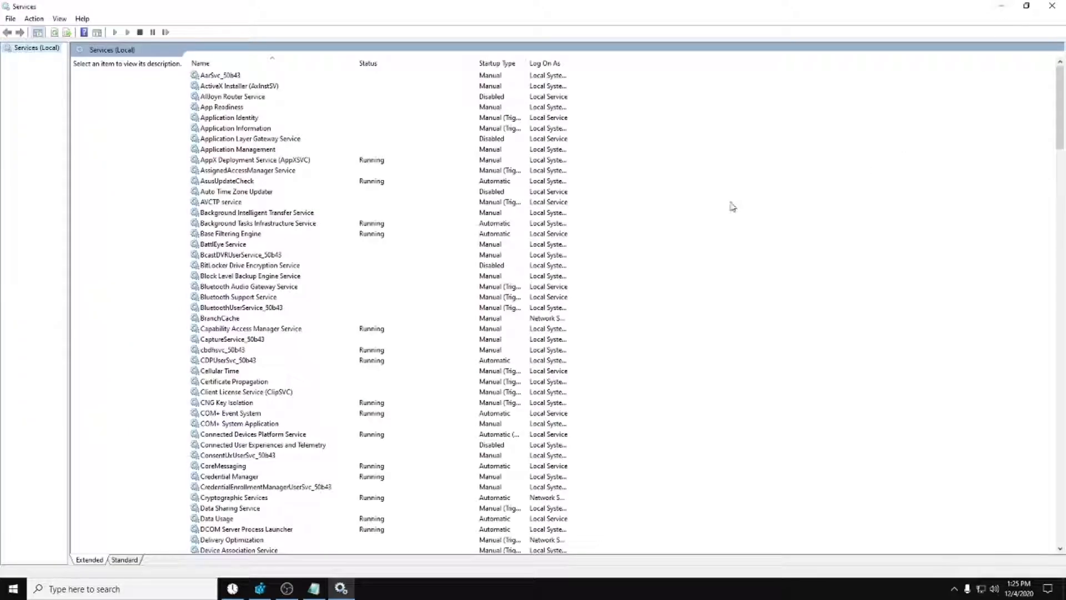
{"action": "left_click_drag", "start_coordinate": [1062, 115], "coordinate": [1061, 533]}
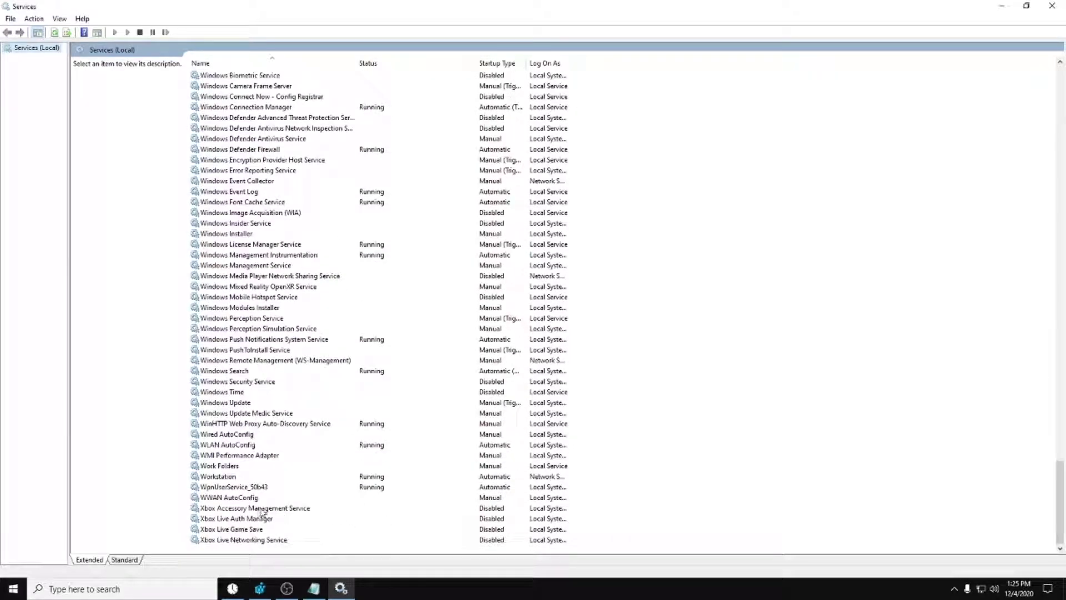
Step: Recheck the notes, then open and close Xbox Accessory Management Service properties
{"action": "left_click", "coordinate": [315, 588]}
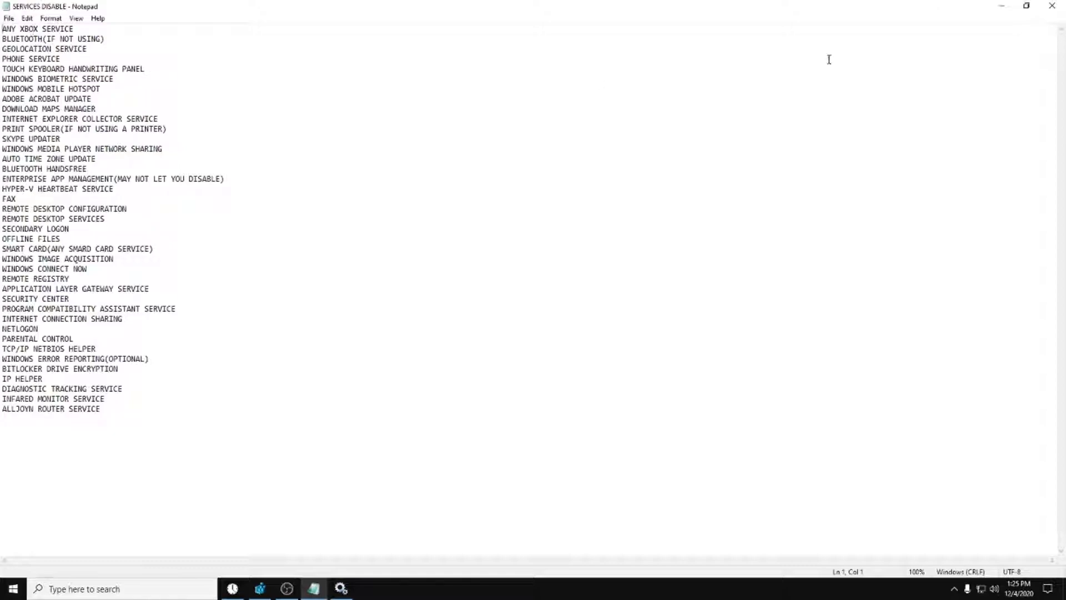
{"action": "left_click", "coordinate": [1001, 7]}
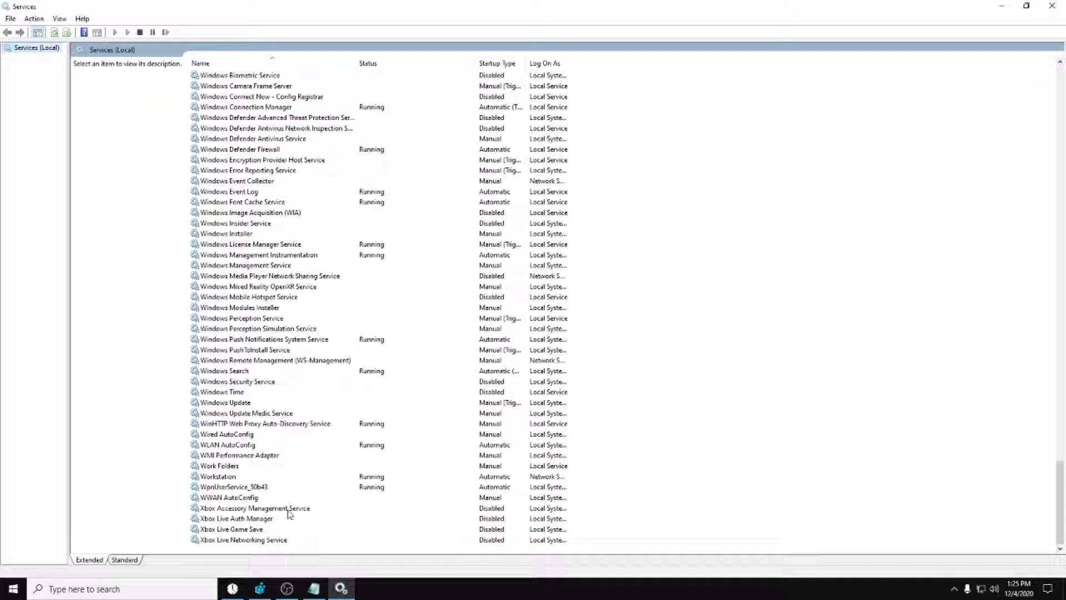
{"action": "left_click", "coordinate": [265, 510]}
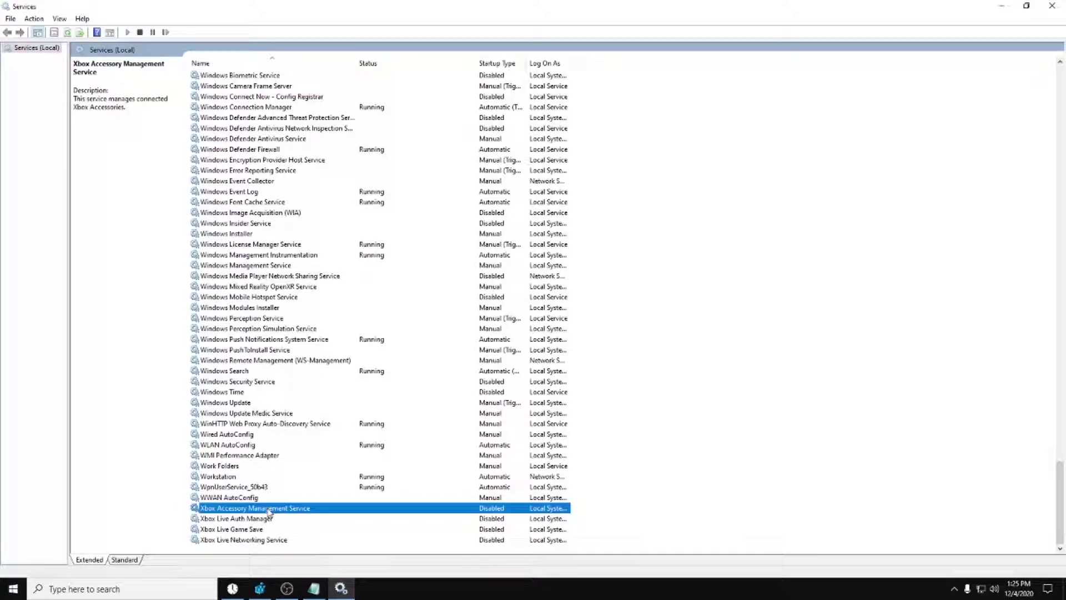
{"action": "right_click", "coordinate": [268, 509]}
{"action": "left_click", "coordinate": [302, 484]}
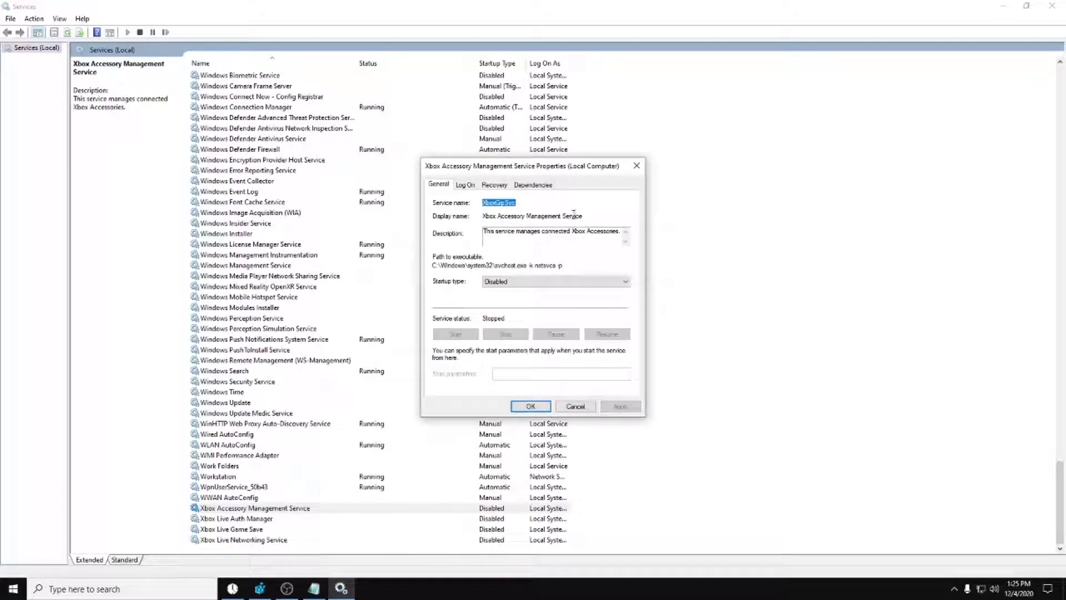
{"action": "left_click", "coordinate": [638, 167]}
Step: Set Xbox Accessory Management Service startup type to Disabled and apply
{"action": "left_click", "coordinate": [274, 509]}
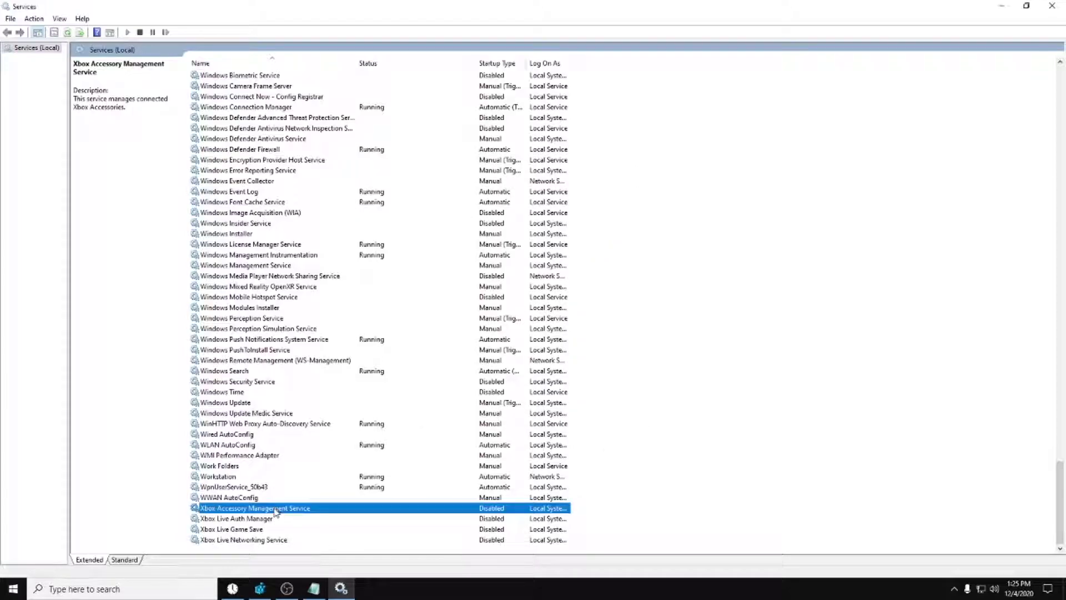
{"action": "double_click", "coordinate": [275, 511]}
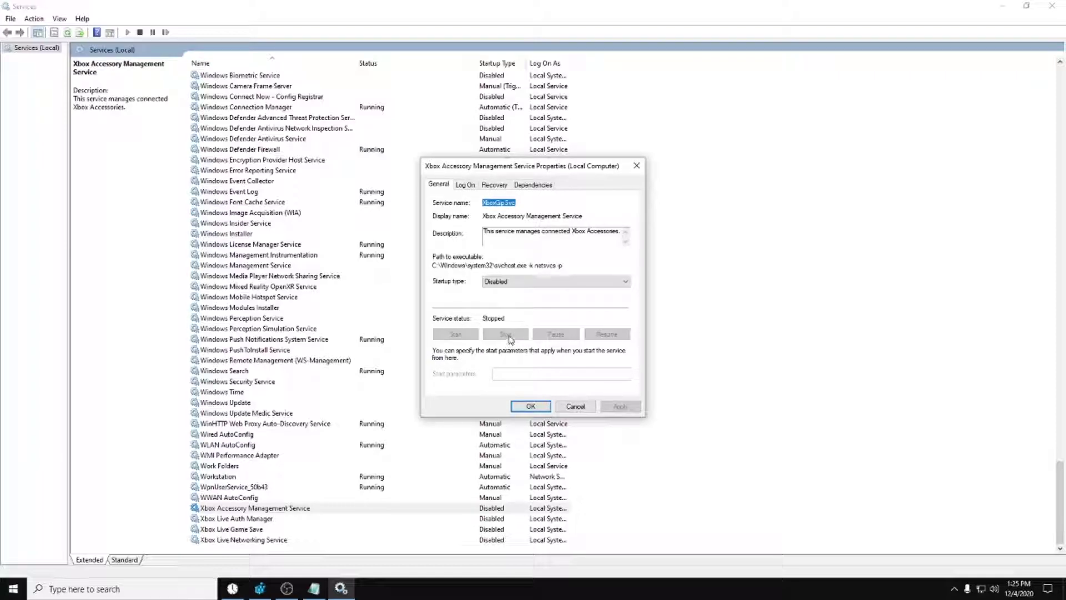
{"action": "left_click", "coordinate": [519, 288]}
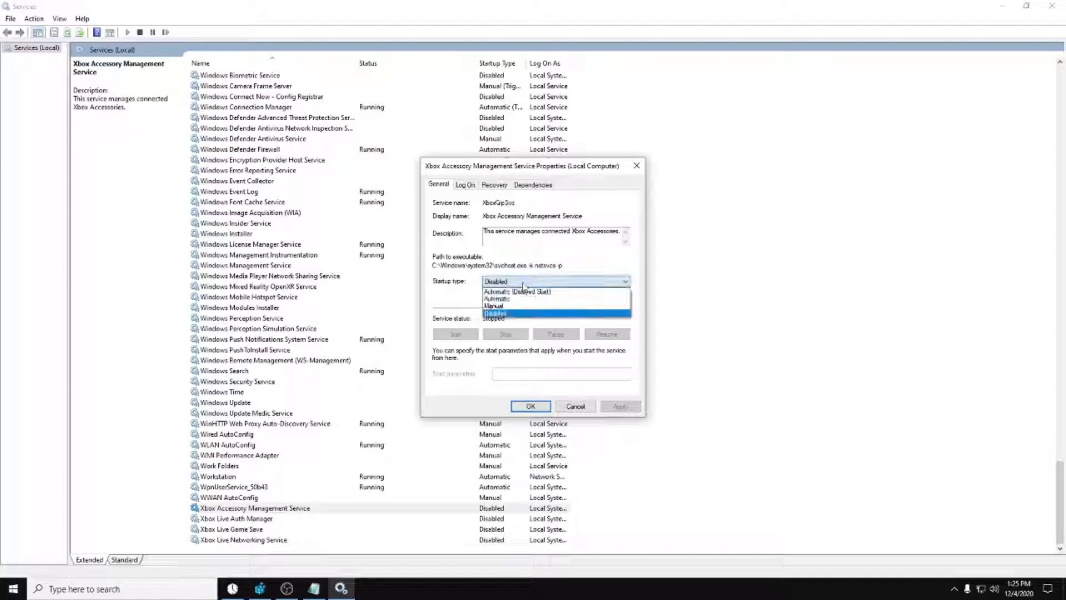
{"action": "left_click", "coordinate": [519, 313]}
{"action": "left_click", "coordinate": [621, 406]}
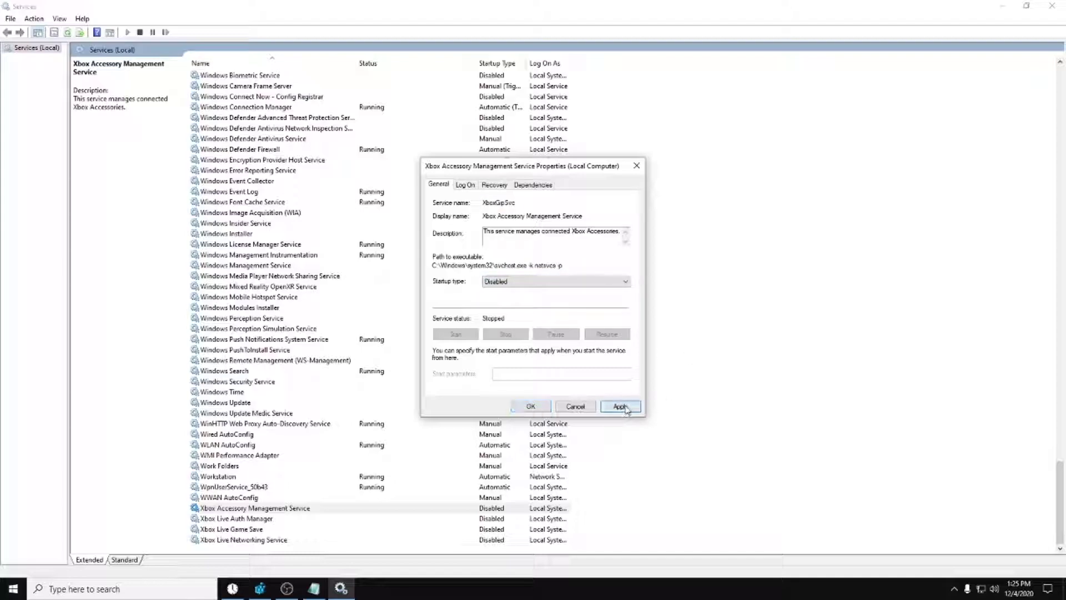
{"action": "left_click", "coordinate": [531, 407]}
Step: Confirm Xbox Live Auth Manager's properties, then open Bluetooth Support Service properties
{"action": "left_click", "coordinate": [255, 508]}
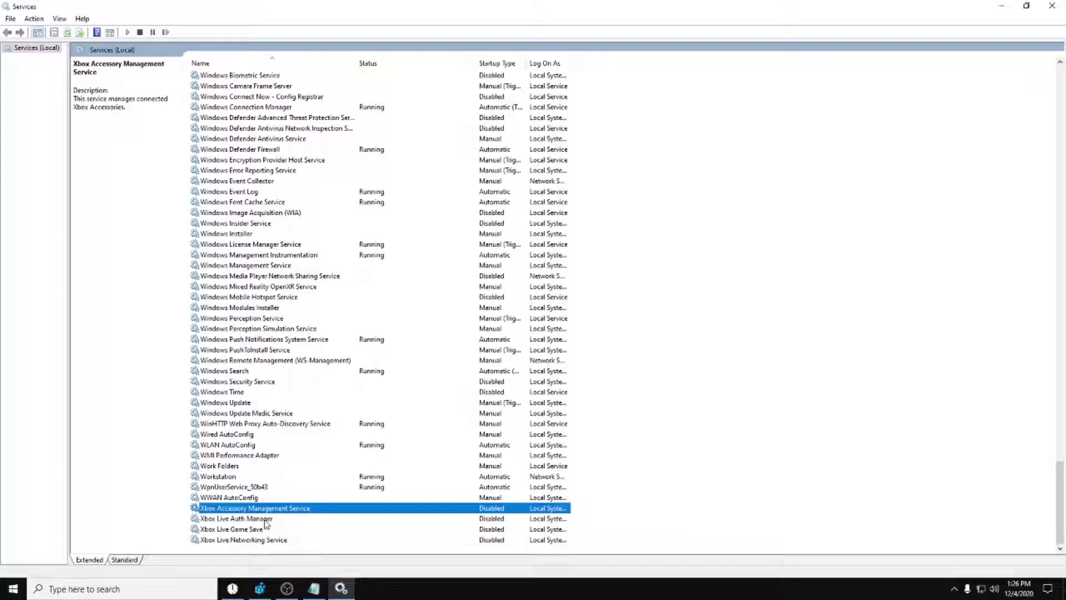
{"action": "double_click", "coordinate": [237, 518]}
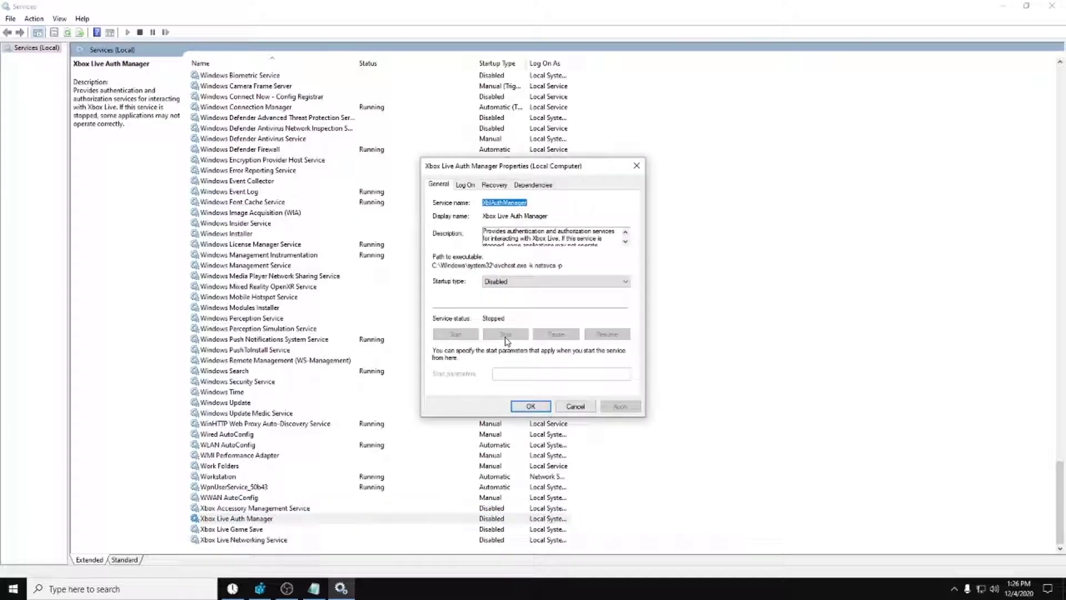
{"action": "left_click", "coordinate": [532, 406]}
{"action": "scroll", "coordinate": [305, 258], "scroll_direction": "up", "scroll_amount": 6}
{"action": "scroll", "coordinate": [305, 257], "scroll_direction": "up", "scroll_amount": 3}
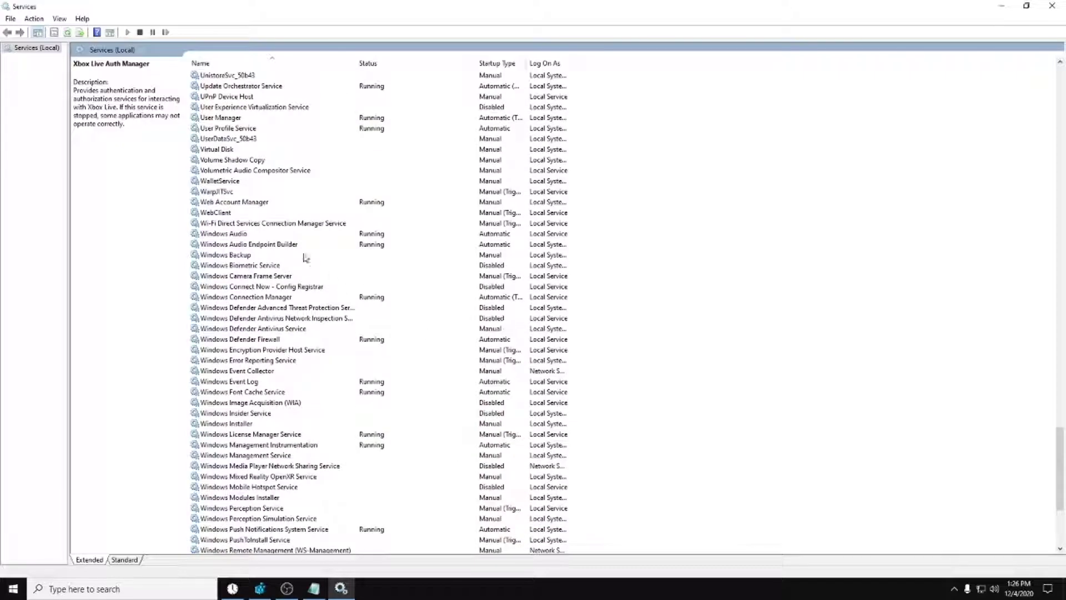
{"action": "scroll", "coordinate": [305, 258], "scroll_direction": "up", "scroll_amount": 3}
{"action": "left_click_drag", "start_coordinate": [1061, 451], "coordinate": [1059, 91]}
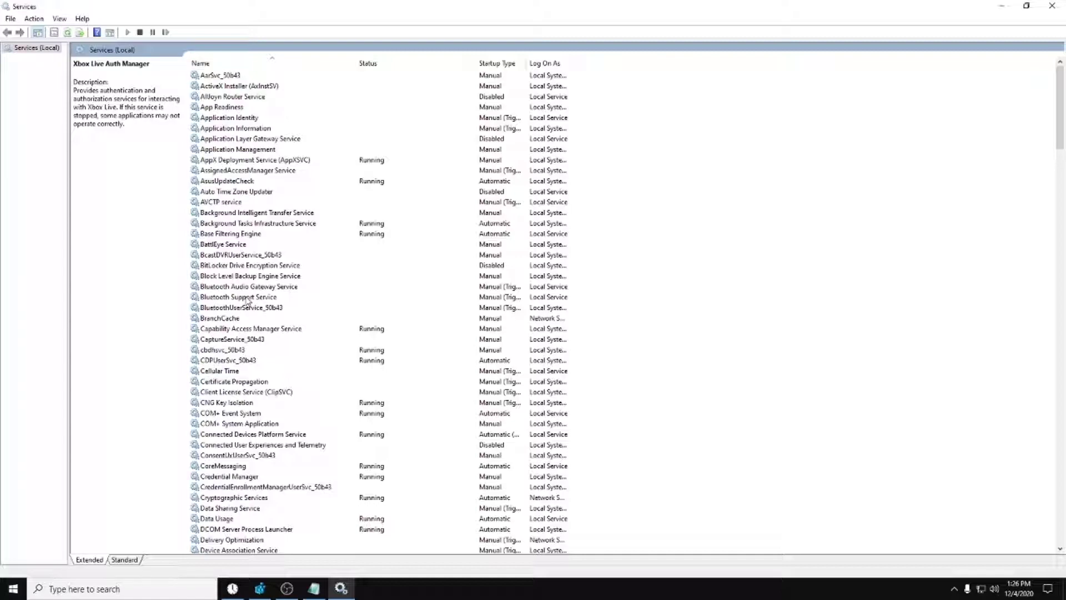
{"action": "double_click", "coordinate": [238, 297]}
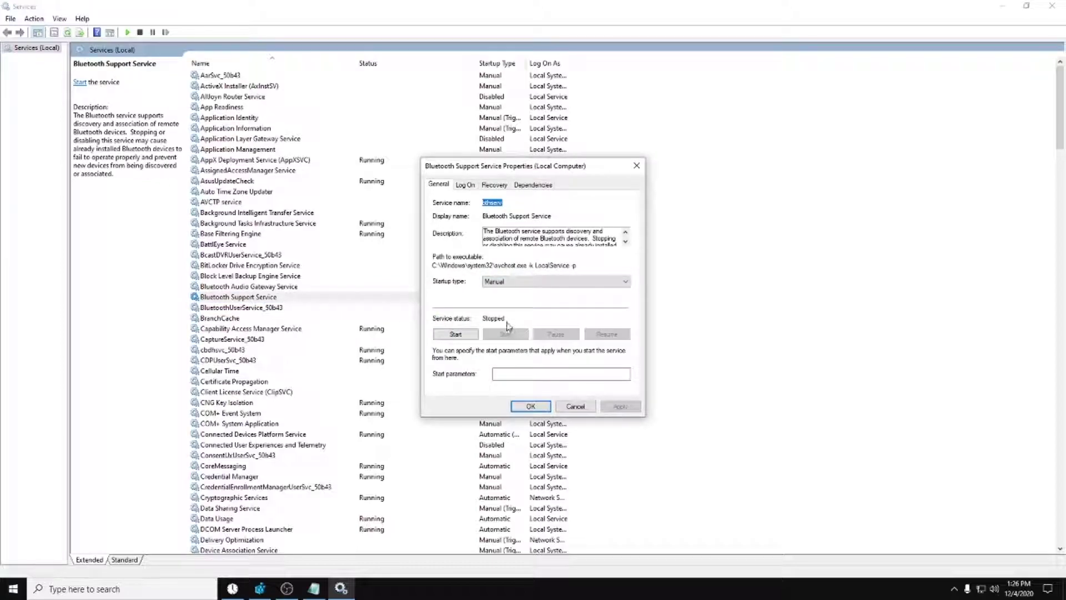
Step: Set Bluetooth Support Service startup type to Disabled and apply
{"action": "left_click", "coordinate": [533, 281]}
{"action": "left_click", "coordinate": [526, 314]}
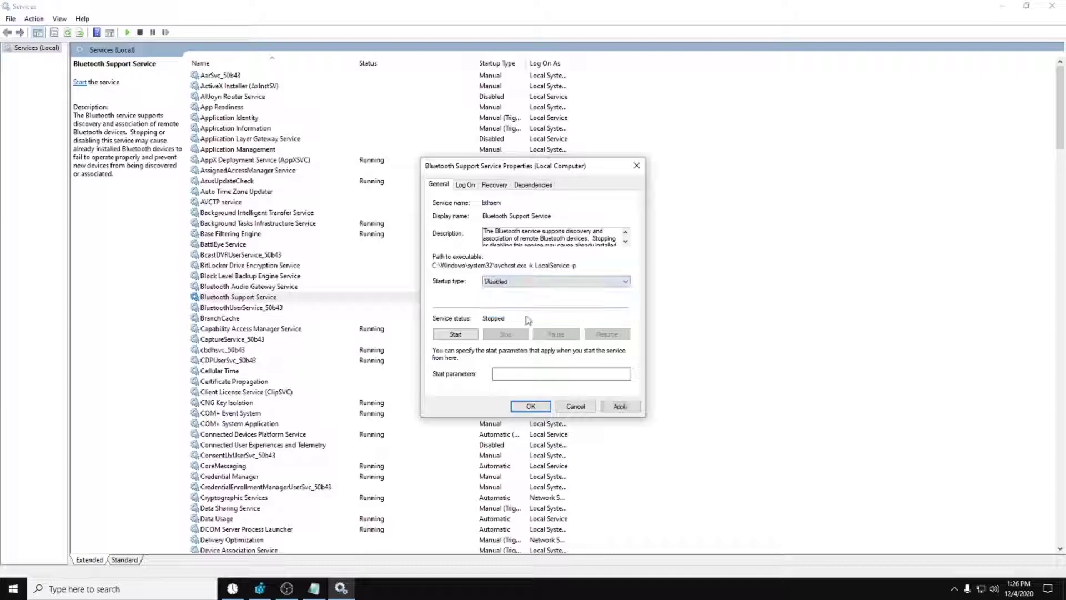
{"action": "left_click", "coordinate": [620, 407]}
{"action": "left_click", "coordinate": [531, 407]}
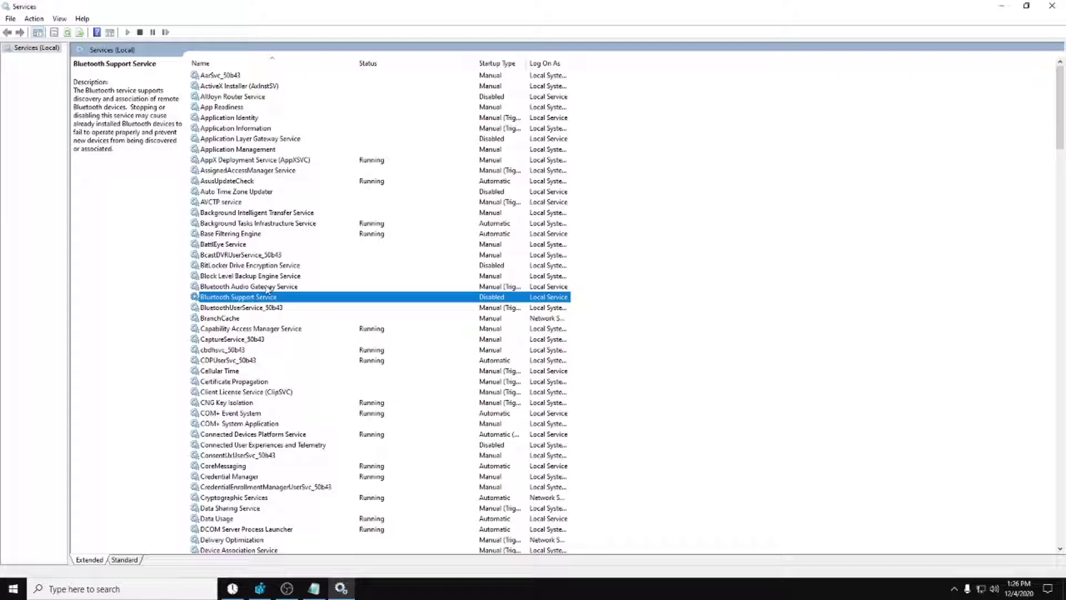
Step: Set Bluetooth Audio Gateway Service startup type to Disabled and apply
{"action": "double_click", "coordinate": [265, 286]}
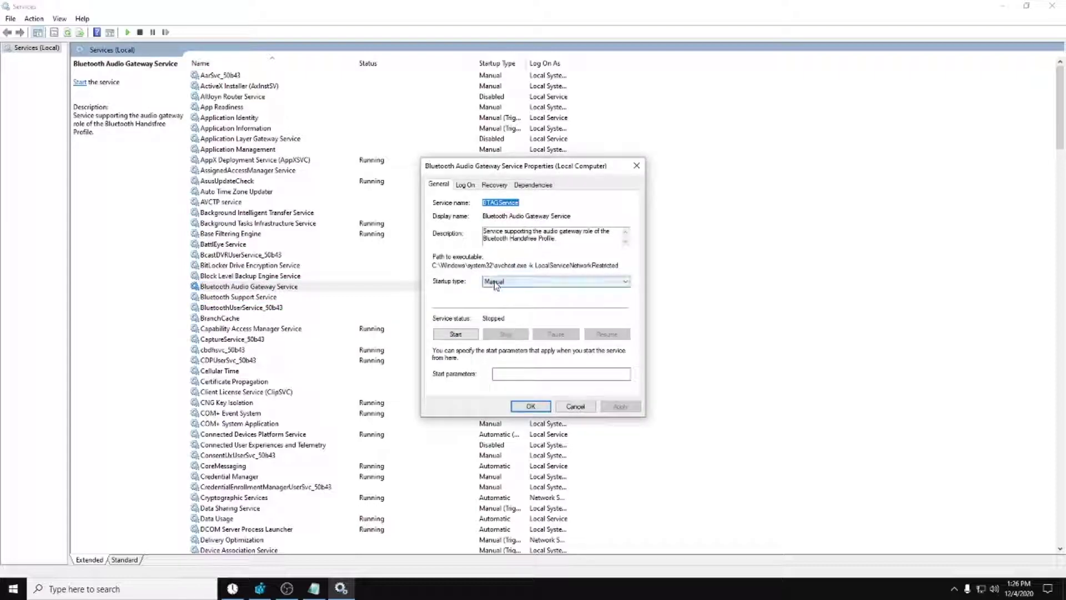
{"action": "left_click", "coordinate": [554, 281]}
{"action": "left_click", "coordinate": [517, 318]}
{"action": "left_click", "coordinate": [620, 407]}
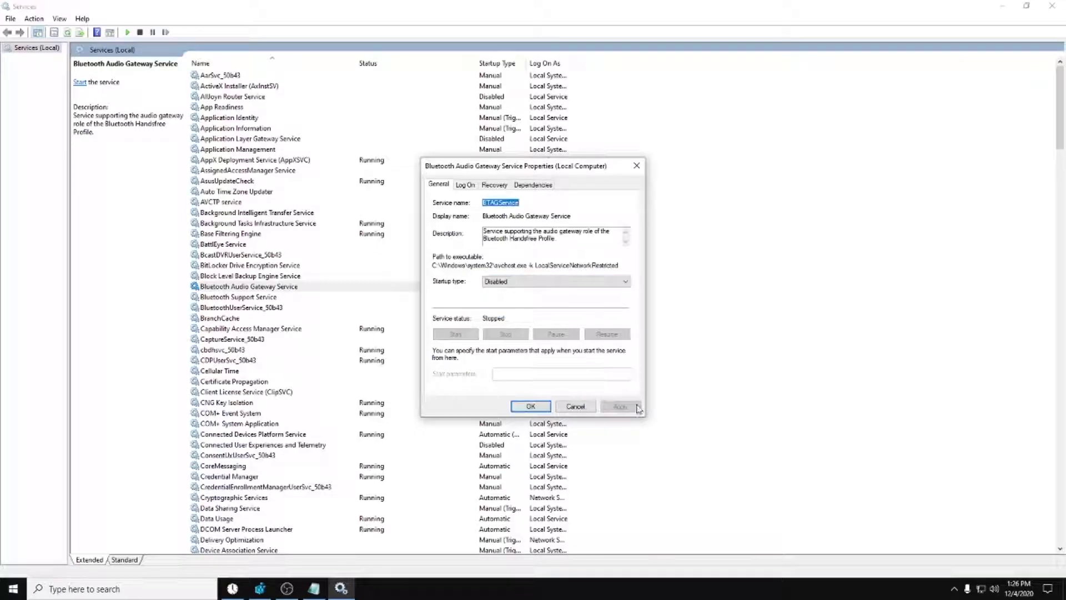
{"action": "left_click", "coordinate": [530, 407]}
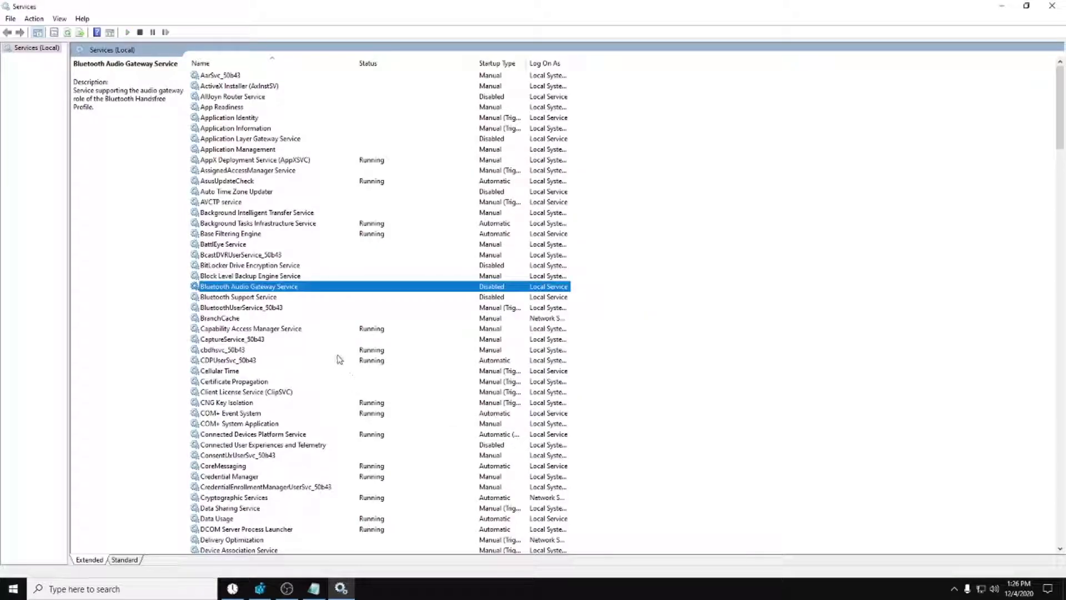
Step: Try disabling BluetoothUserService_50b43, dismiss the 'parameter is incorrect' error, and close properties
{"action": "double_click", "coordinate": [261, 308]}
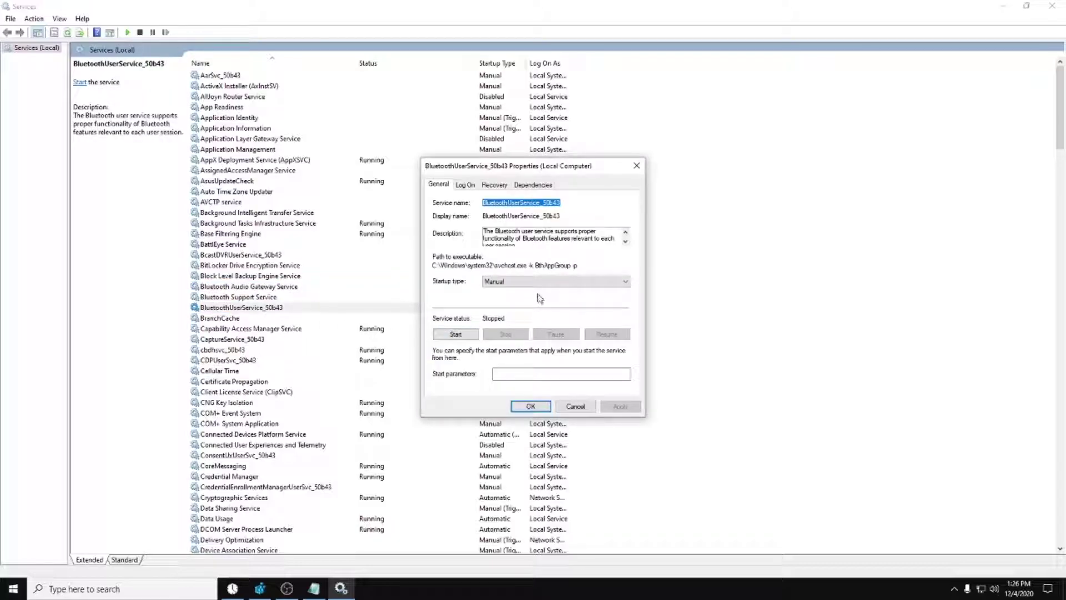
{"action": "left_click", "coordinate": [529, 283]}
{"action": "left_click", "coordinate": [499, 314]}
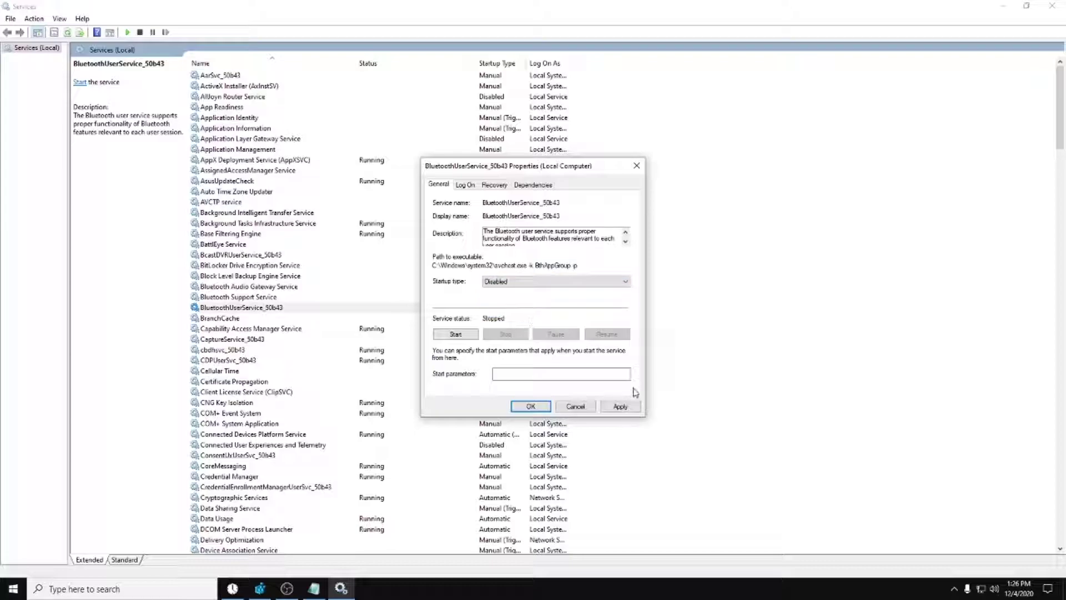
{"action": "left_click", "coordinate": [620, 406]}
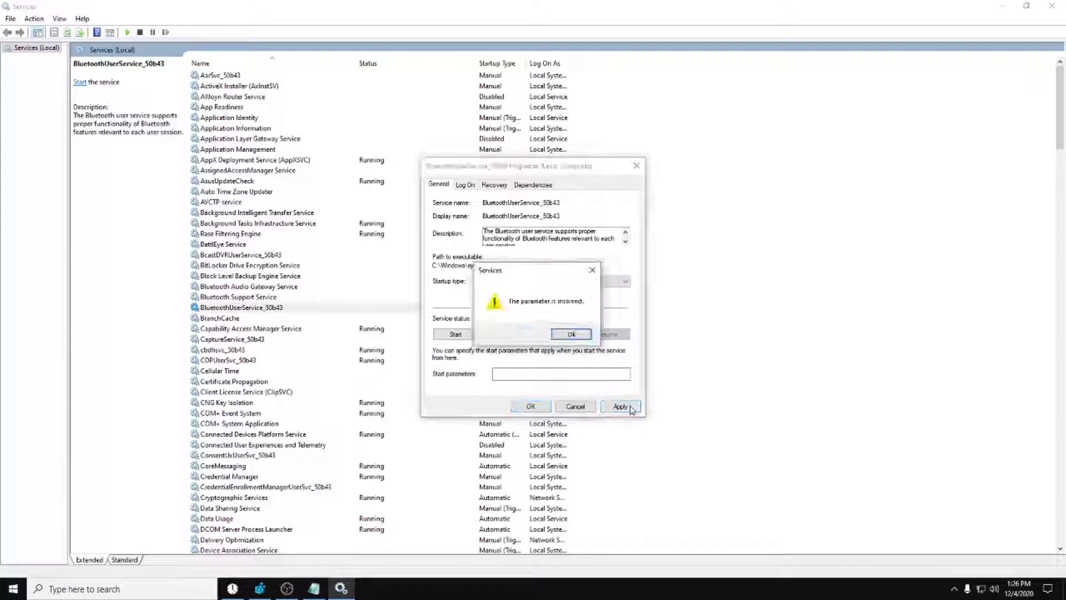
{"action": "left_click", "coordinate": [562, 337]}
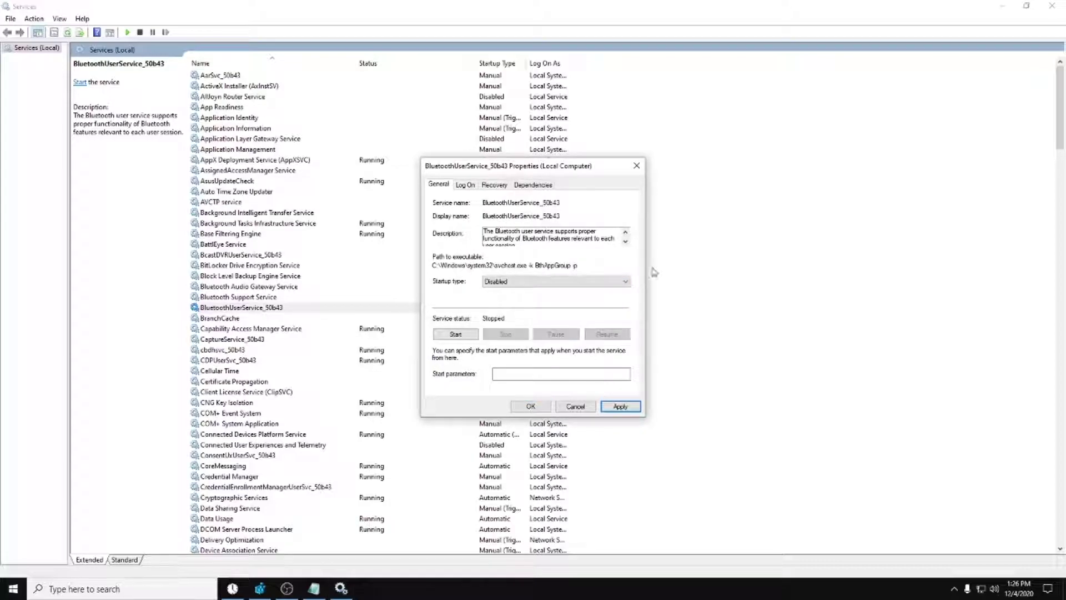
{"action": "left_click", "coordinate": [637, 167]}
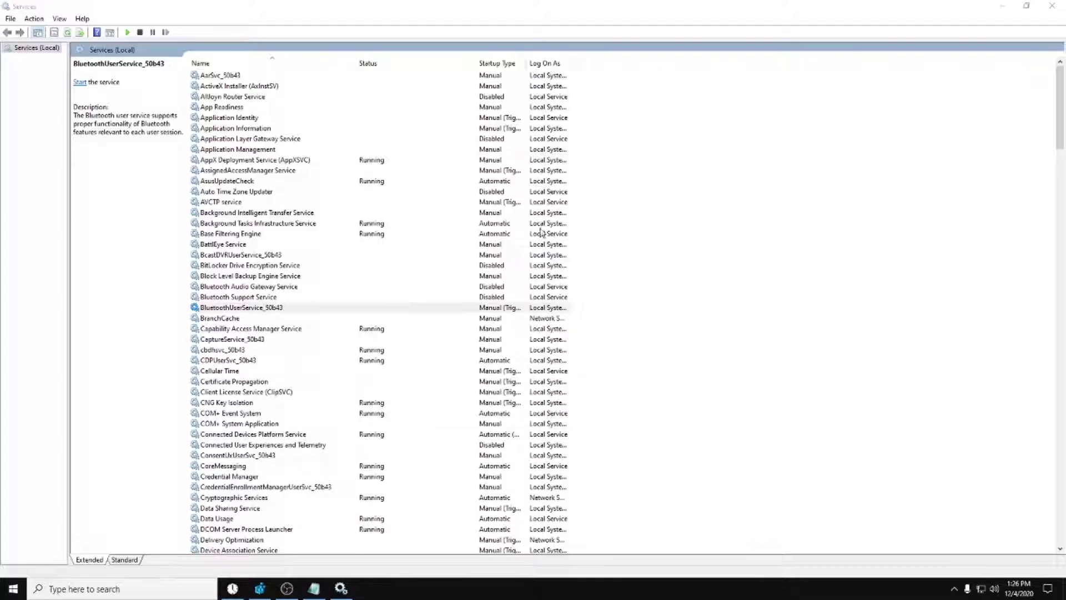
{"action": "left_click", "coordinate": [274, 310]}
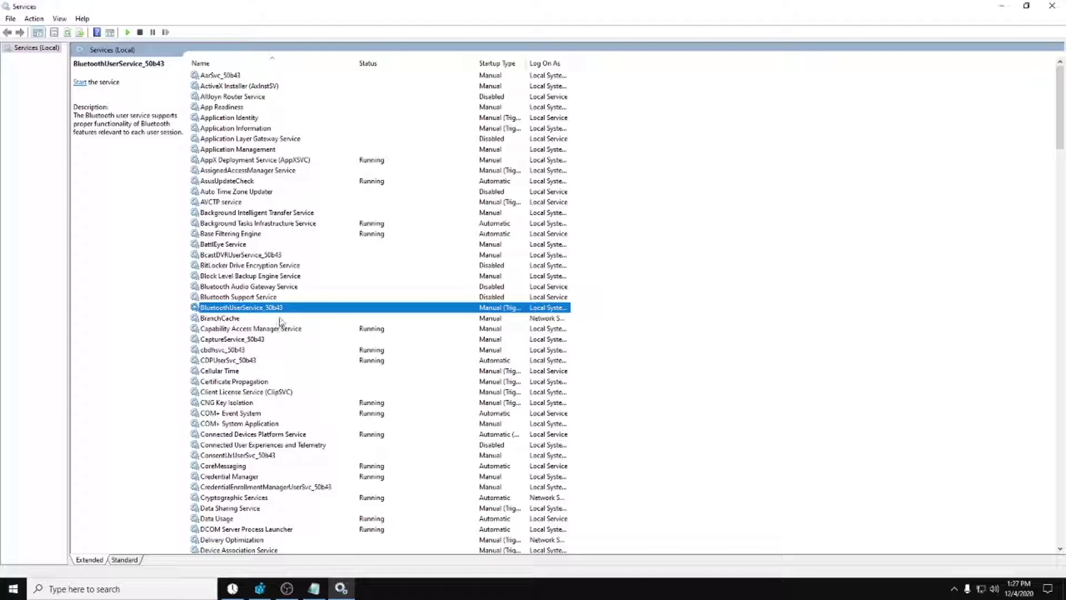
{"action": "scroll", "coordinate": [280, 361], "scroll_direction": "down", "scroll_amount": 4}
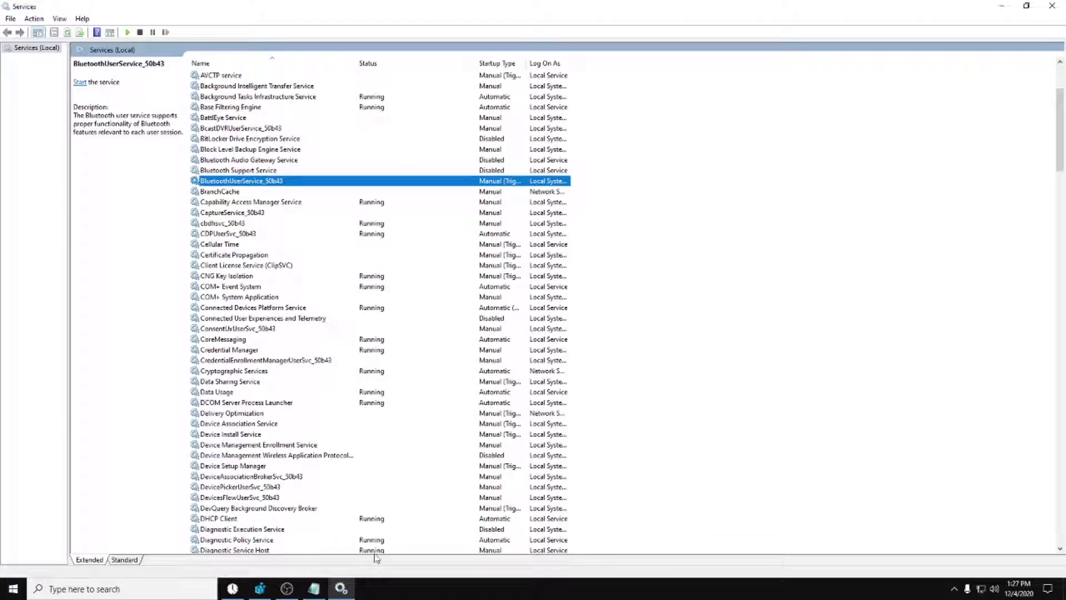
Step: Check the SERVICES DISABLE notes, then switch to Registry Editor's service keys
{"action": "left_click", "coordinate": [314, 587]}
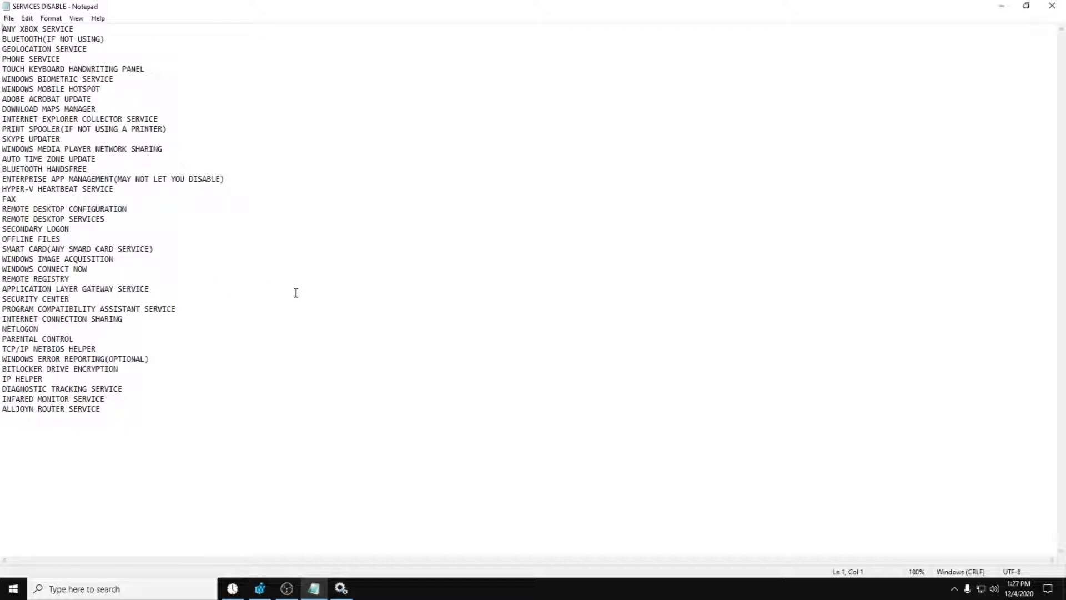
{"action": "left_click", "coordinate": [1002, 11]}
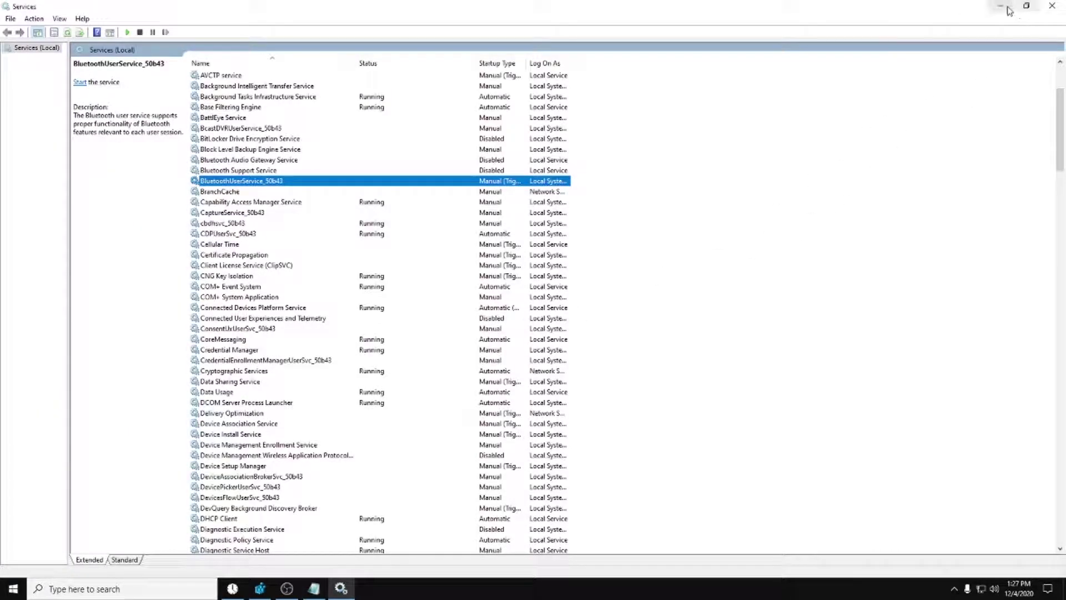
{"action": "left_click", "coordinate": [1002, 8]}
{"action": "left_click", "coordinate": [260, 588]}
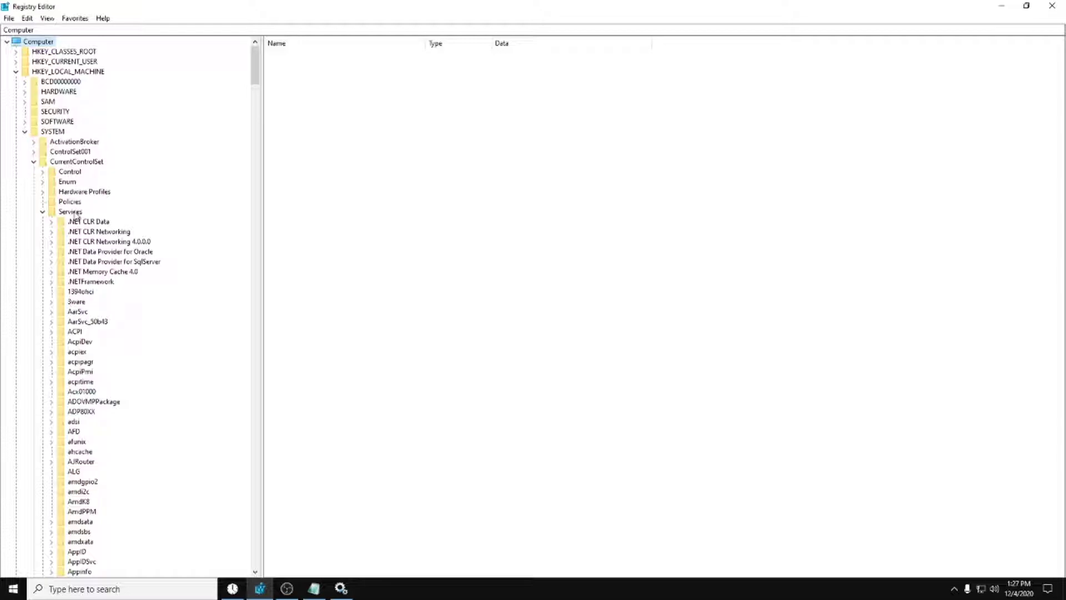
{"action": "left_click_drag", "start_coordinate": [255, 65], "coordinate": [257, 154]}
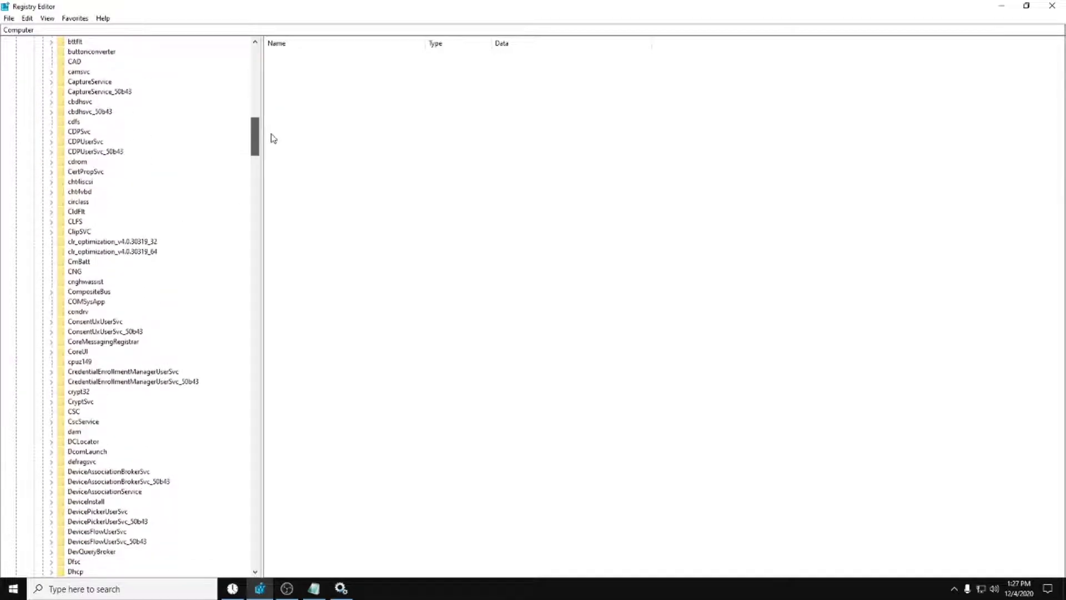
Step: Return to the Services list after browsing Registry Editor's service keys
{"action": "left_click", "coordinate": [340, 588]}
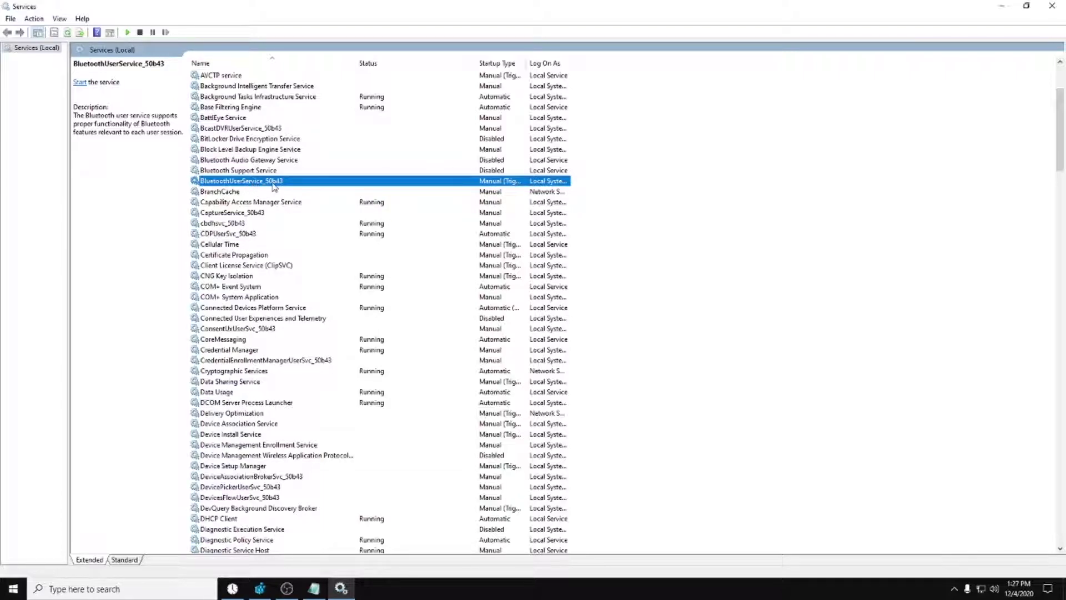
Step: Open BluetoothUserService_50b43 properties and highlight its exact service name
{"action": "double_click", "coordinate": [252, 187]}
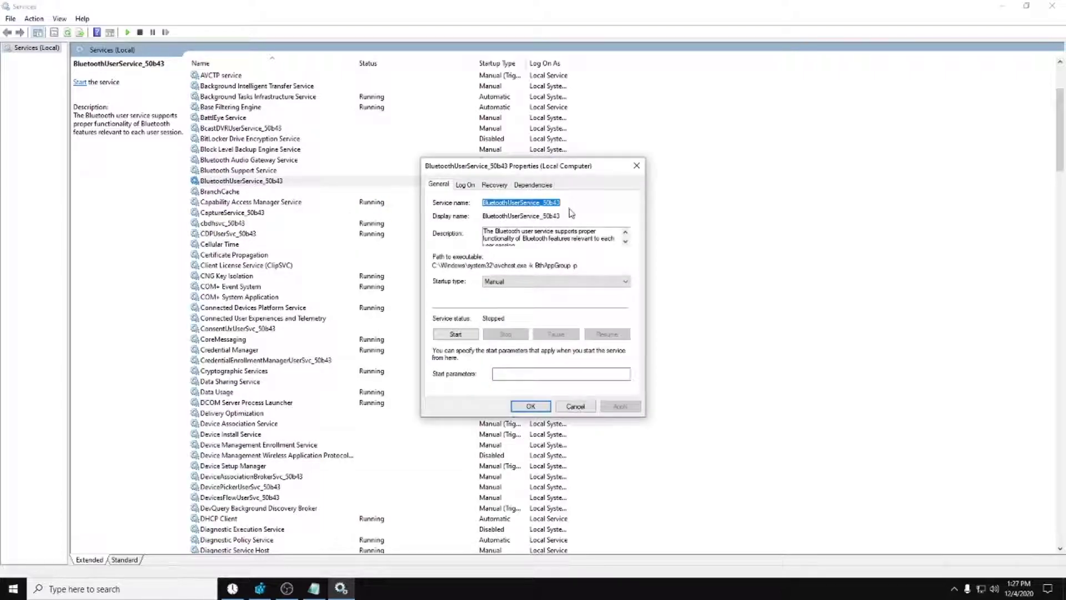
{"action": "left_click_drag", "start_coordinate": [481, 203], "coordinate": [570, 207]}
{"action": "left_click", "coordinate": [563, 205]}
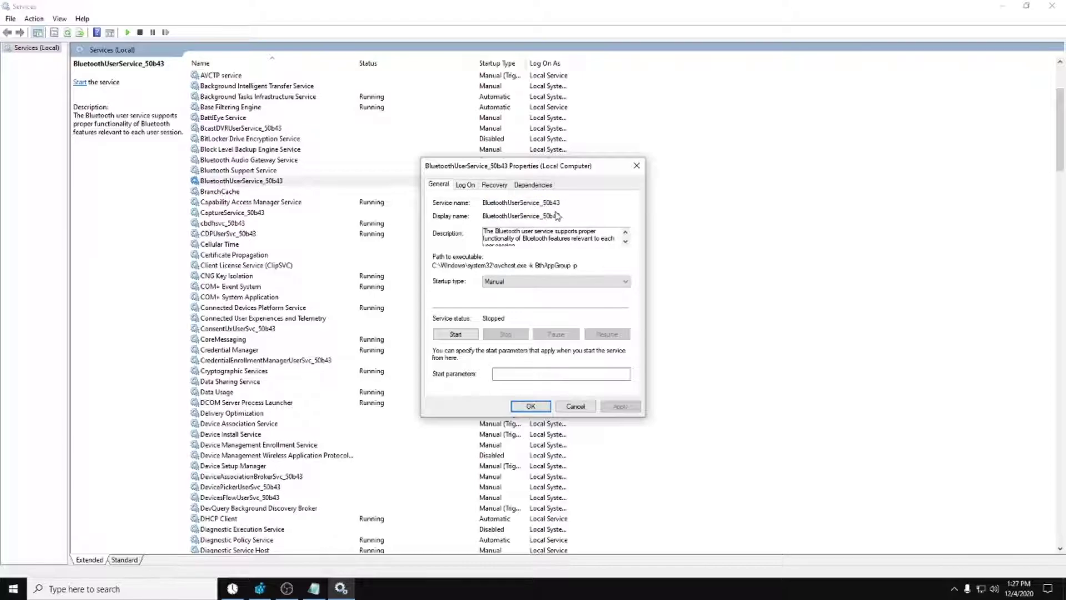
Step: Set the BluetoothUserService_50b43 registry Start value to 4, then minimize Registry Editor
{"action": "left_click", "coordinate": [261, 588]}
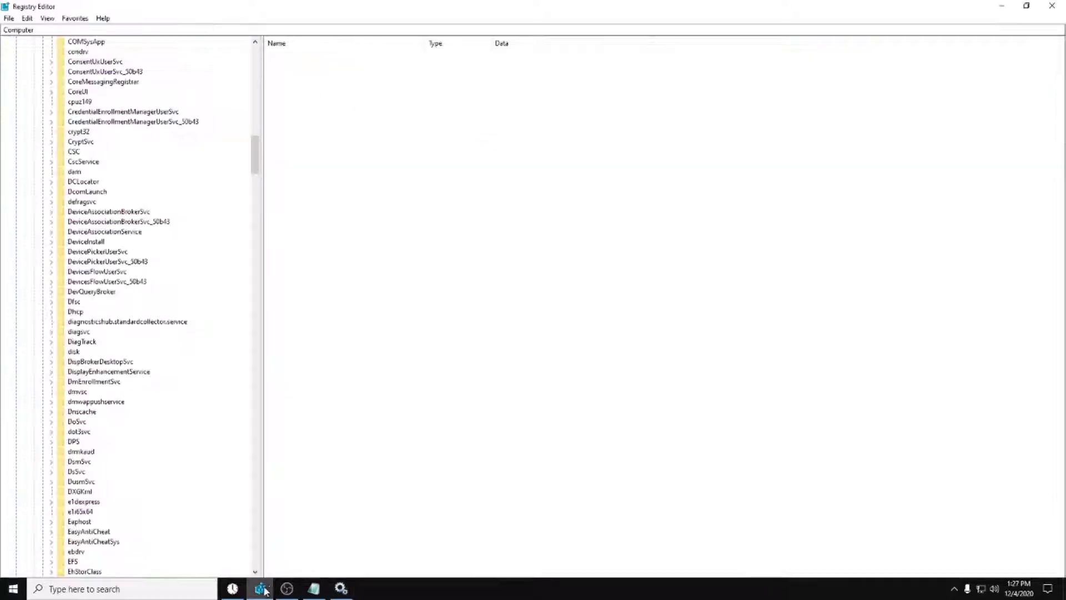
{"action": "left_click_drag", "start_coordinate": [254, 154], "coordinate": [269, 110]}
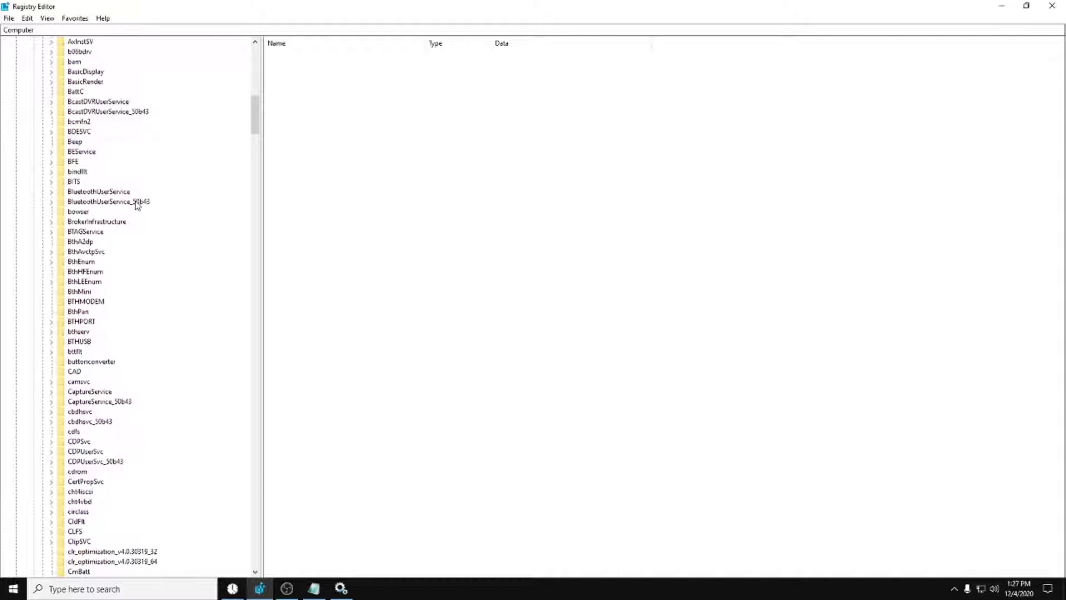
{"action": "left_click", "coordinate": [117, 202]}
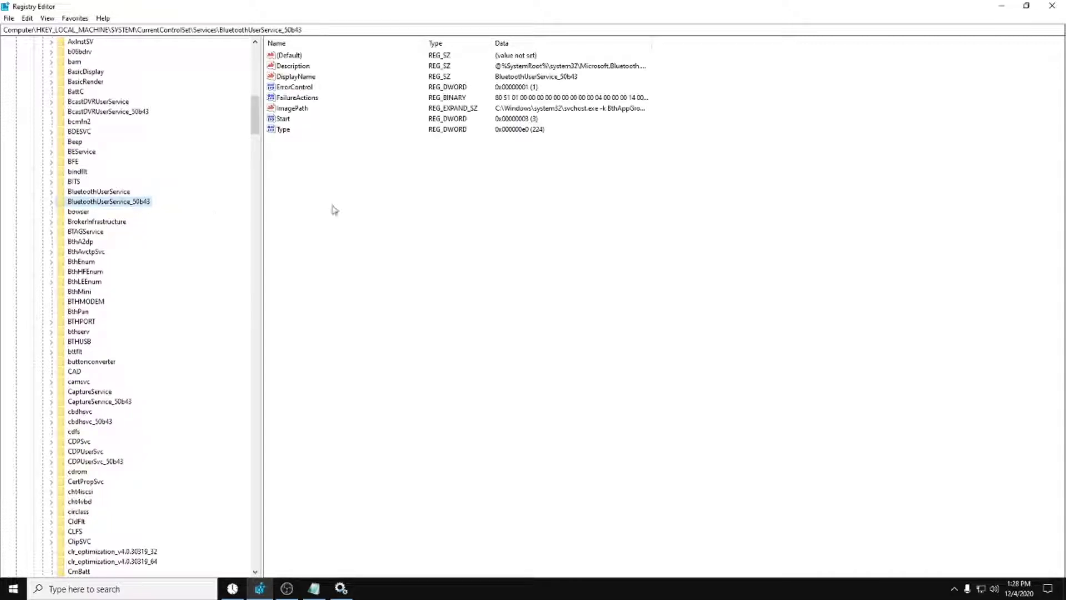
{"action": "double_click", "coordinate": [284, 120]}
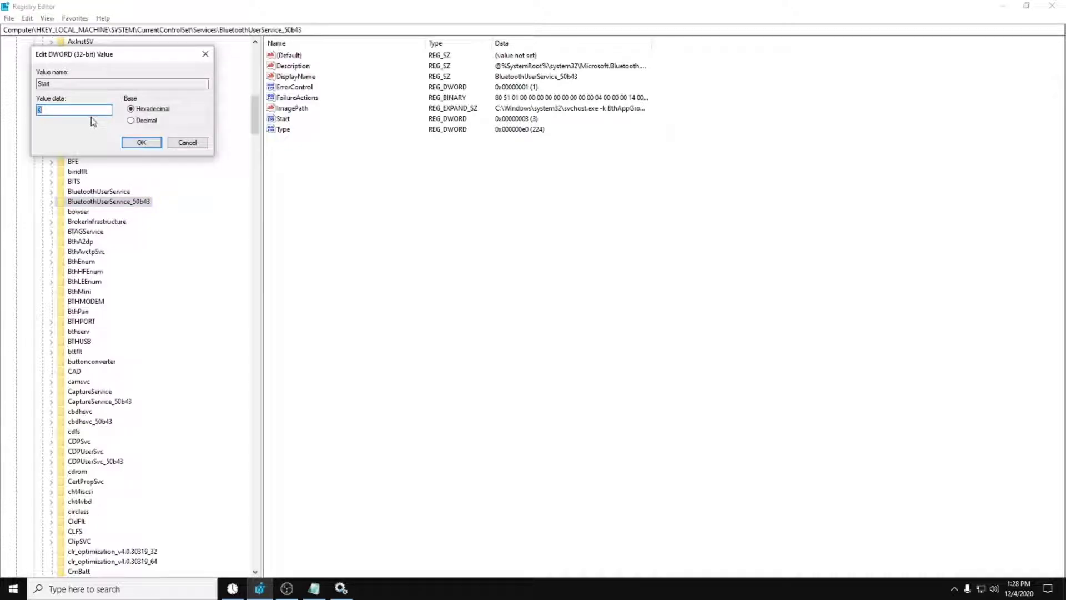
{"action": "type", "text": "4"}
{"action": "left_click", "coordinate": [142, 144]}
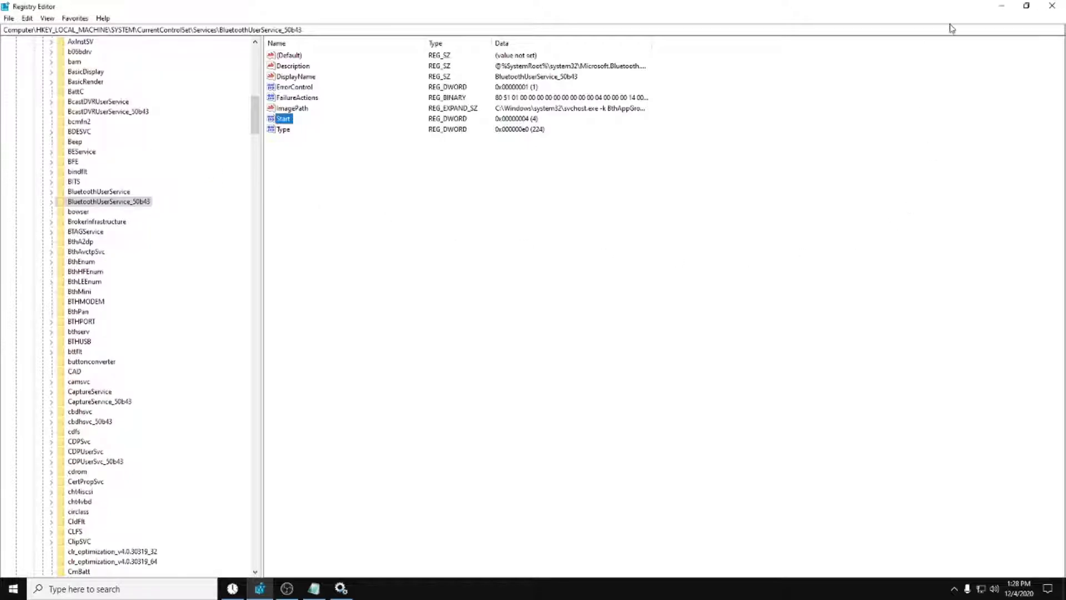
{"action": "left_click", "coordinate": [1002, 7]}
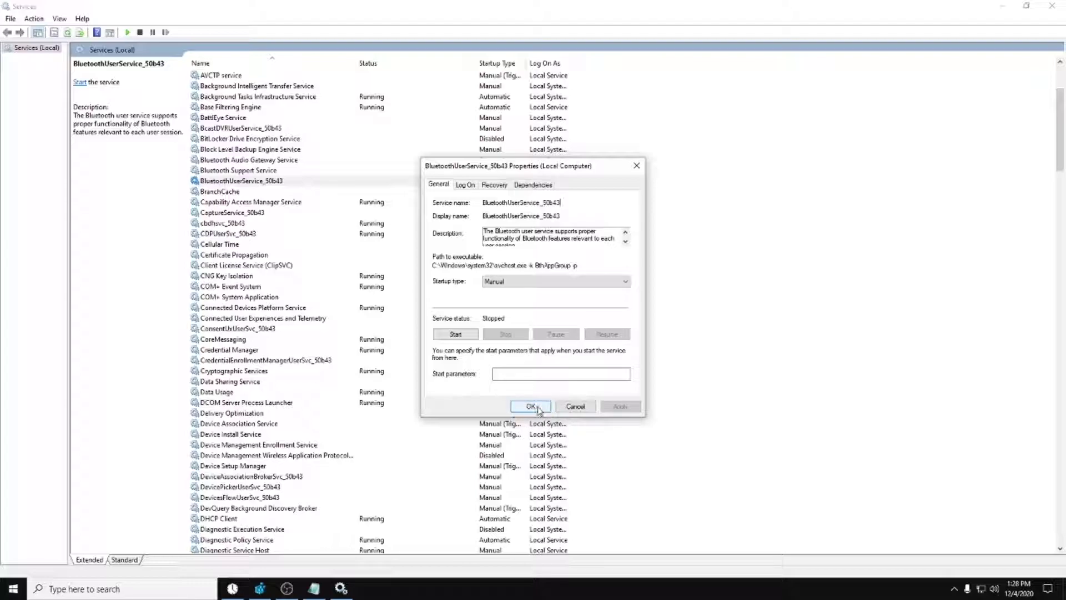
Step: Close the Bluetooth properties and open Connected User Experiences and Telemetry (DiagTrack) properties
{"action": "left_click", "coordinate": [532, 407]}
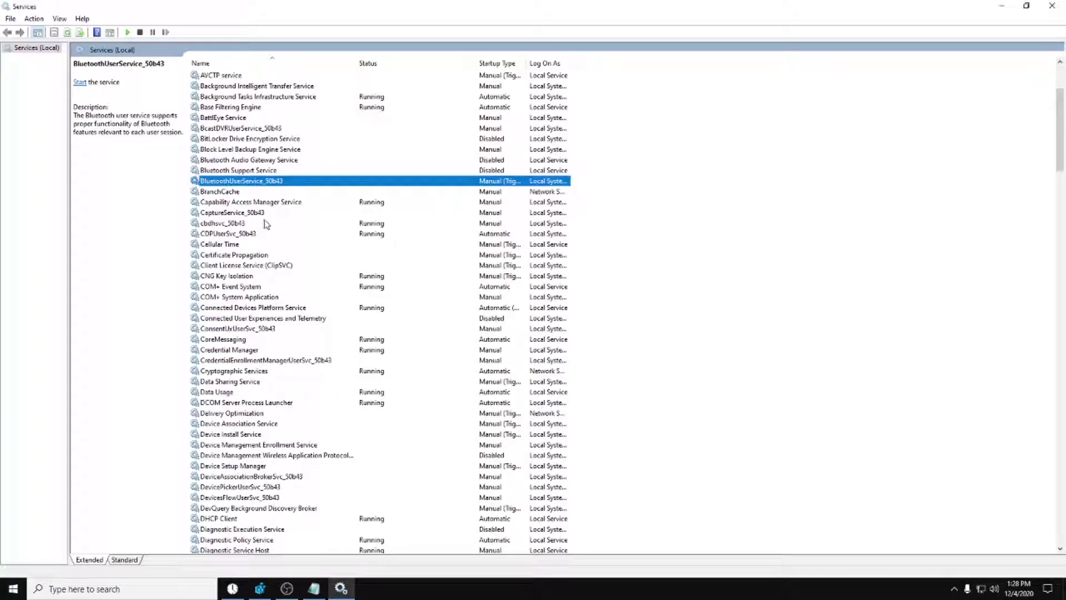
{"action": "left_click", "coordinate": [286, 320]}
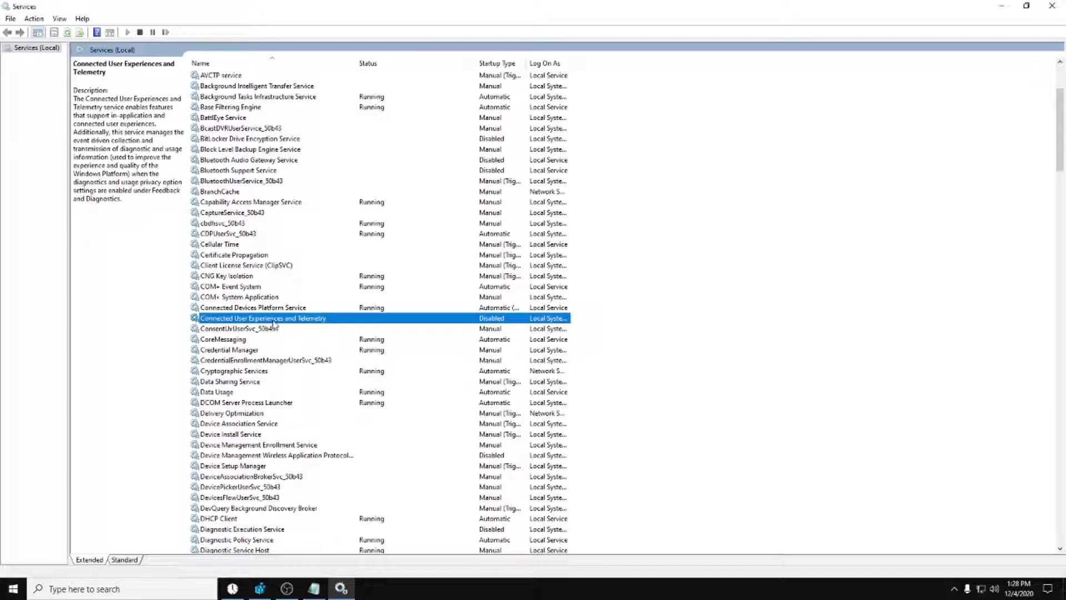
{"action": "double_click", "coordinate": [271, 320]}
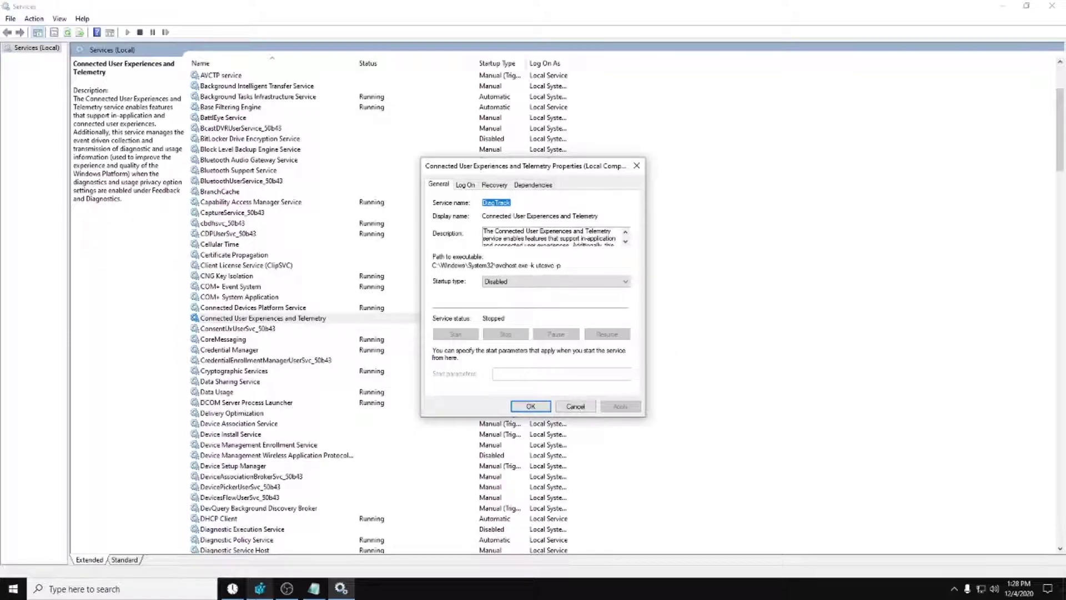
{"action": "left_click", "coordinate": [261, 589]}
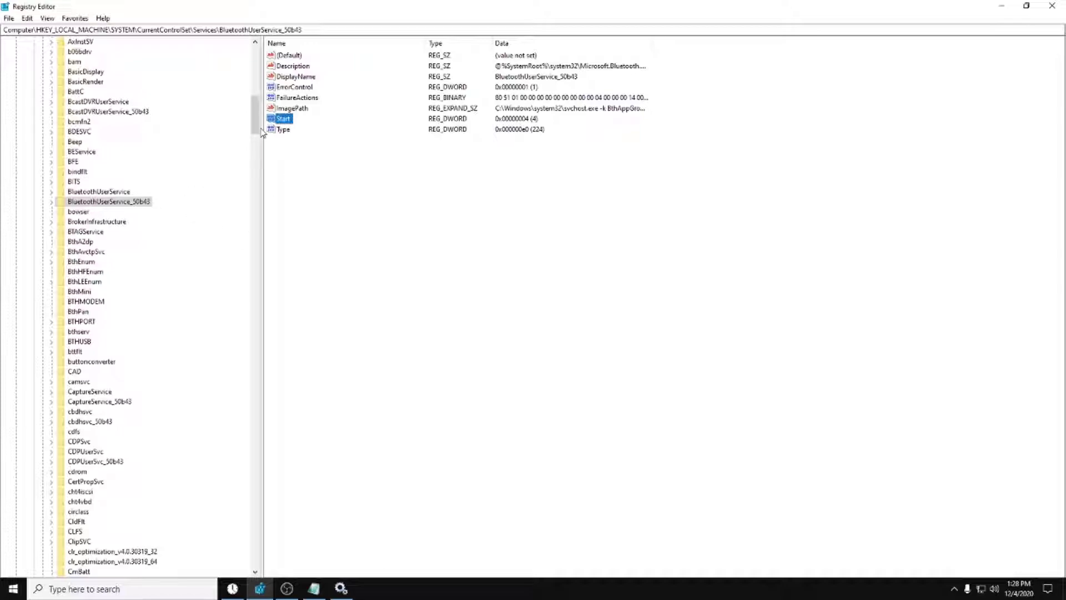
{"action": "left_click_drag", "start_coordinate": [257, 116], "coordinate": [256, 167]}
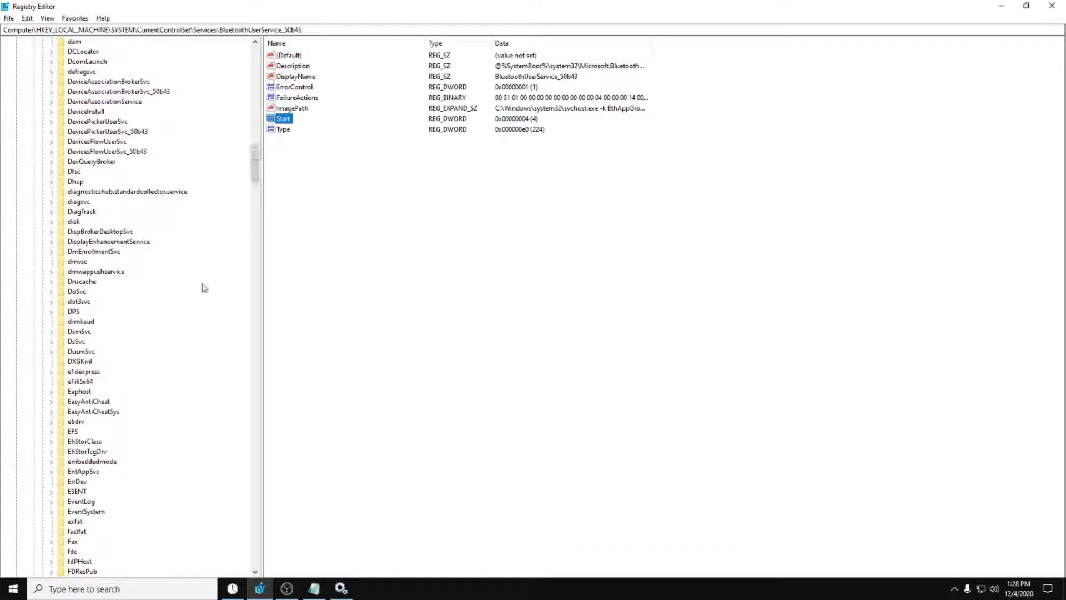
Step: Verify DiagTrack's Start value is 4, then close Registry Editor and the Telemetry properties
{"action": "left_click", "coordinate": [83, 212]}
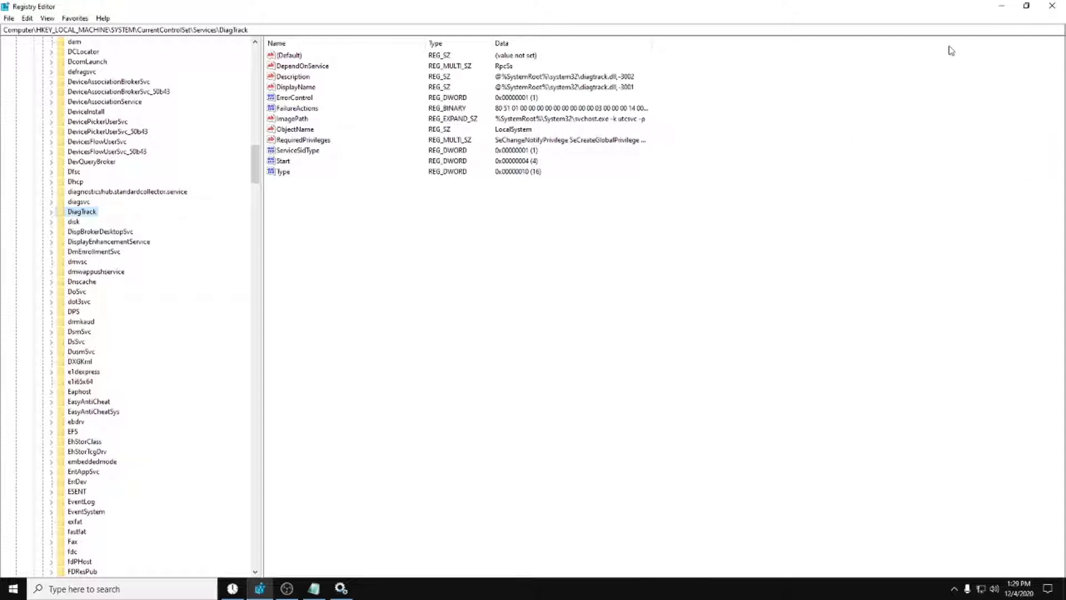
{"action": "left_click", "coordinate": [1055, 8]}
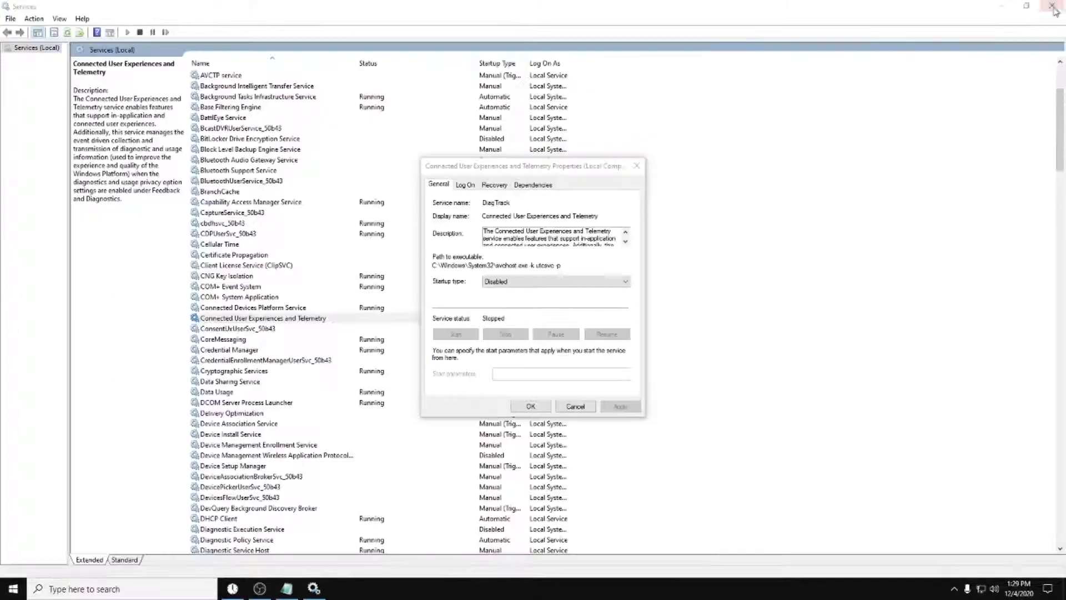
{"action": "left_click", "coordinate": [638, 166]}
Step: Bring the SERVICES DISABLE Notepad list back to the front
{"action": "left_click", "coordinate": [287, 589]}
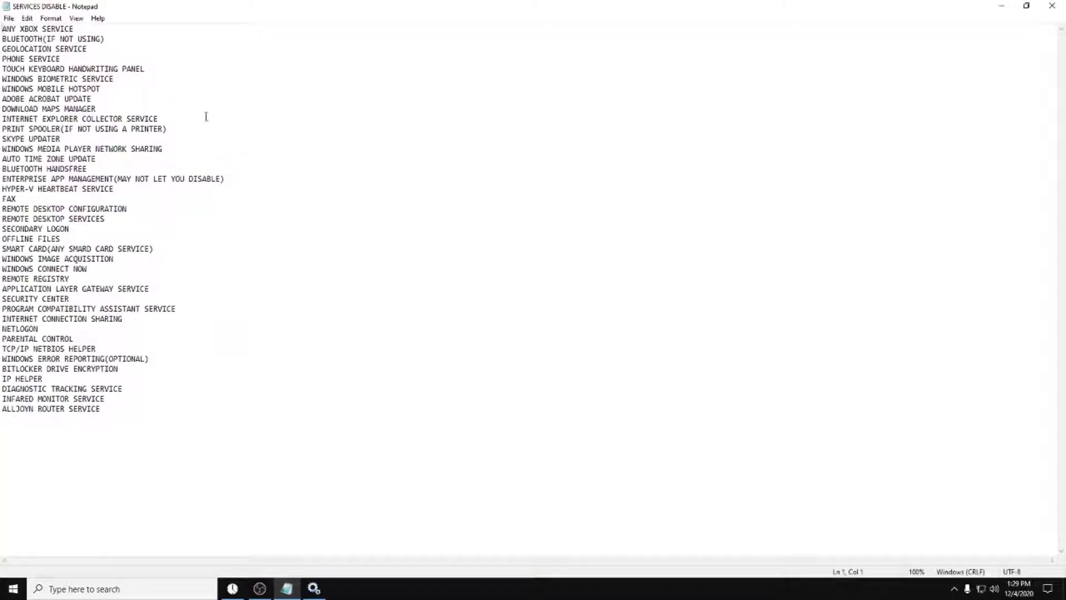